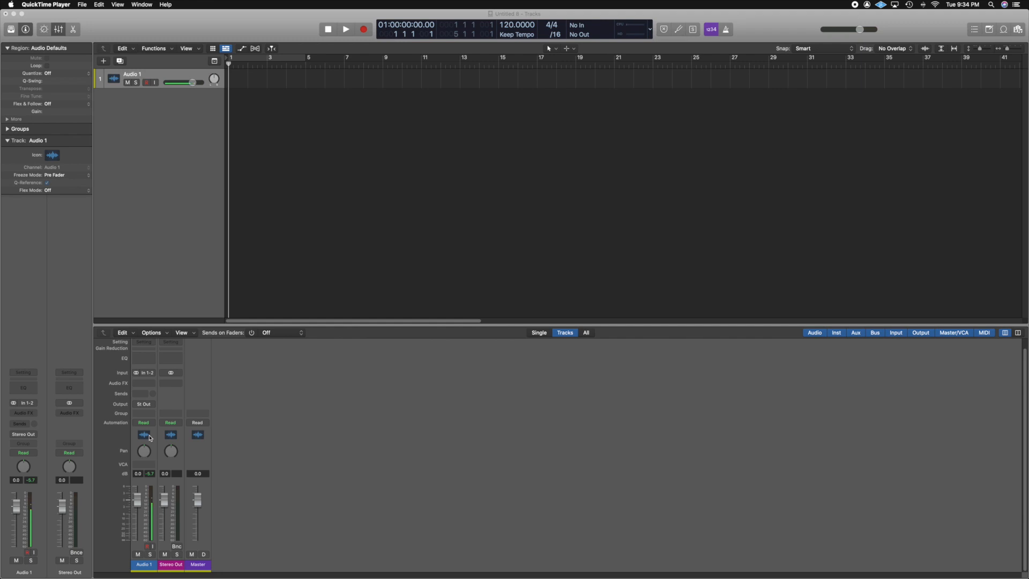
# Add a second audio track, delete it, and add a new audio track again.
pyautogui.click(208, 256)
pyautogui.doubleClick(208, 256)
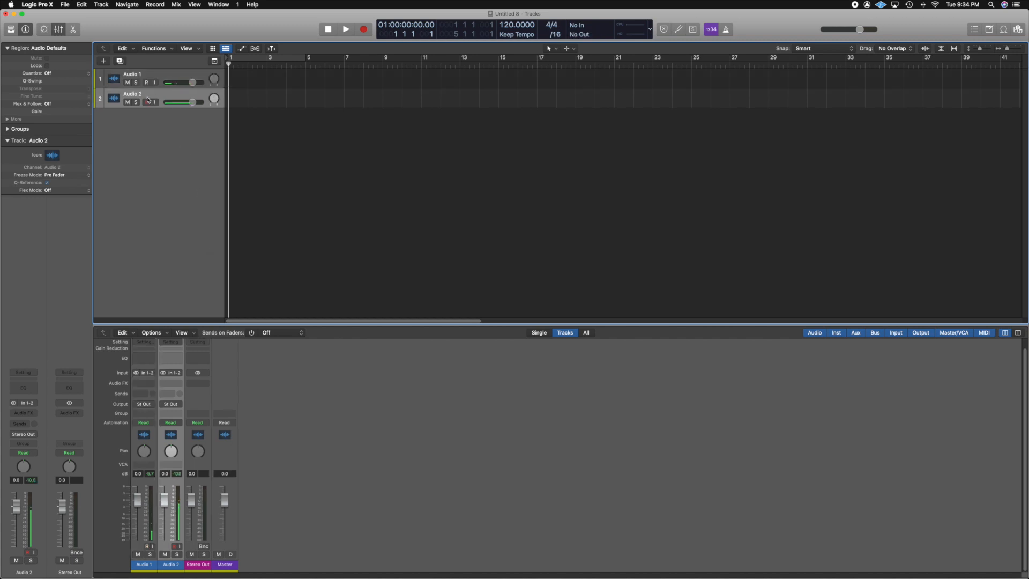
pyautogui.press('super+BackSpace')
pyautogui.click(101, 4)
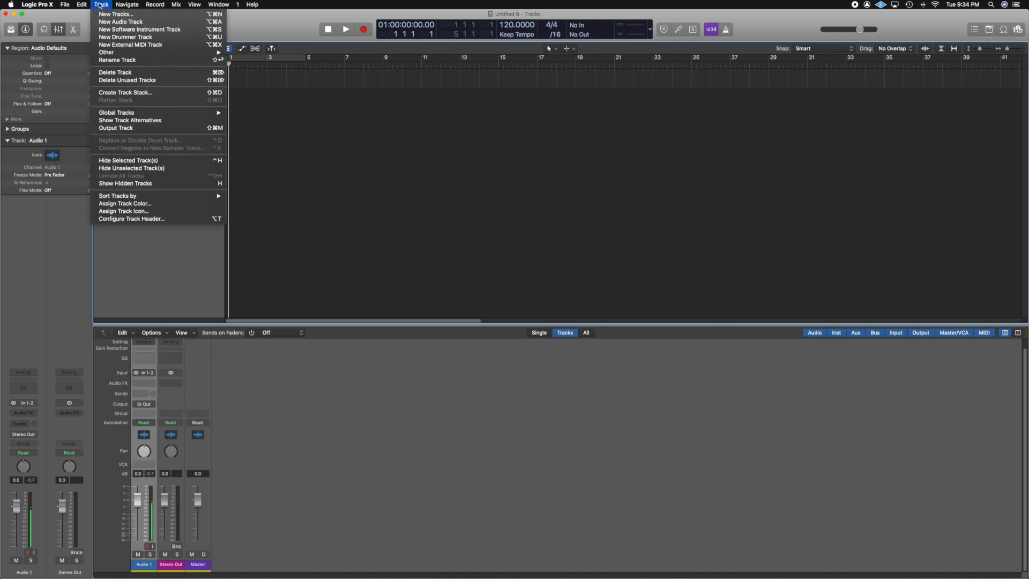
pyautogui.click(129, 22)
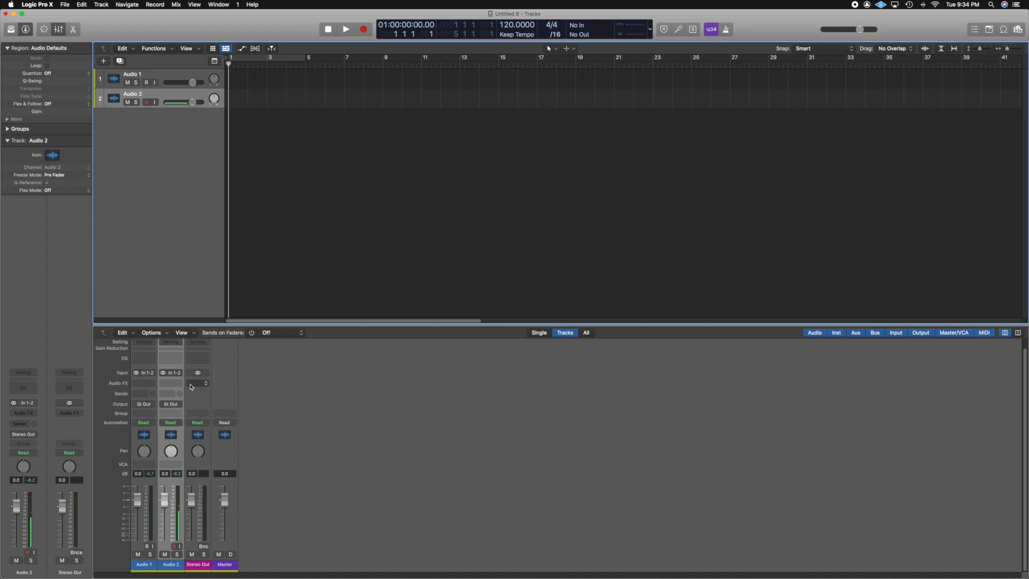
# Switch the second track's input between mono and stereo, then delete the track.
pyautogui.click(164, 373)
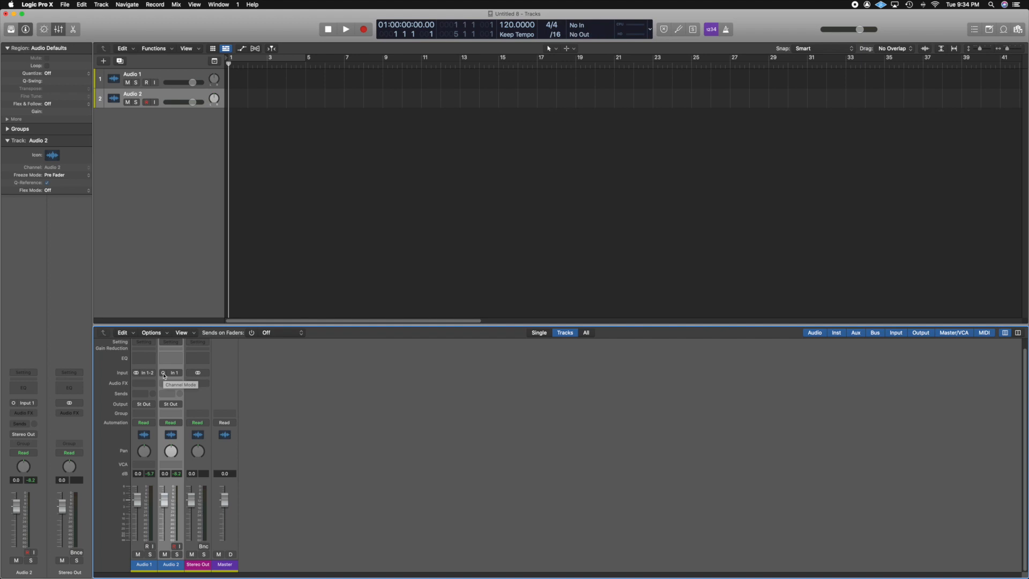
pyautogui.click(163, 374)
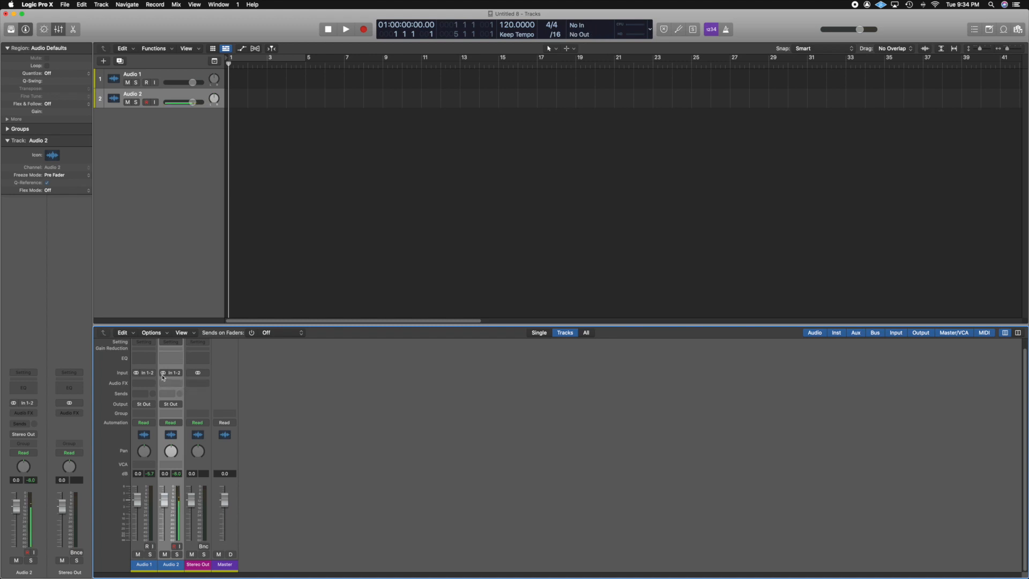
pyautogui.click(163, 375)
pyautogui.click(163, 374)
pyautogui.click(164, 373)
pyautogui.click(163, 373)
pyautogui.press('super+BackSpace')
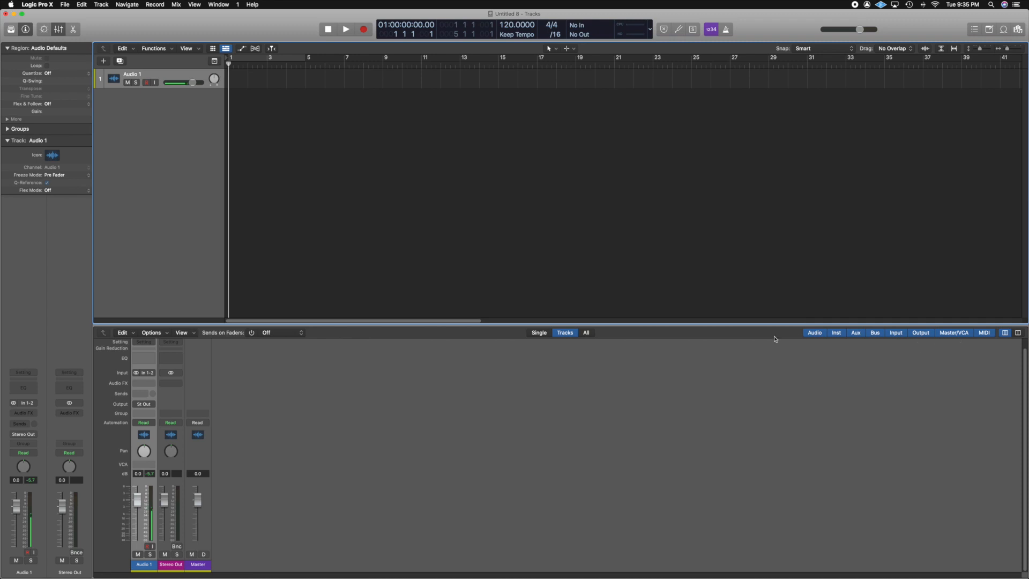
# Add a new software instrument track.
pyautogui.press('x')
pyautogui.press('x')
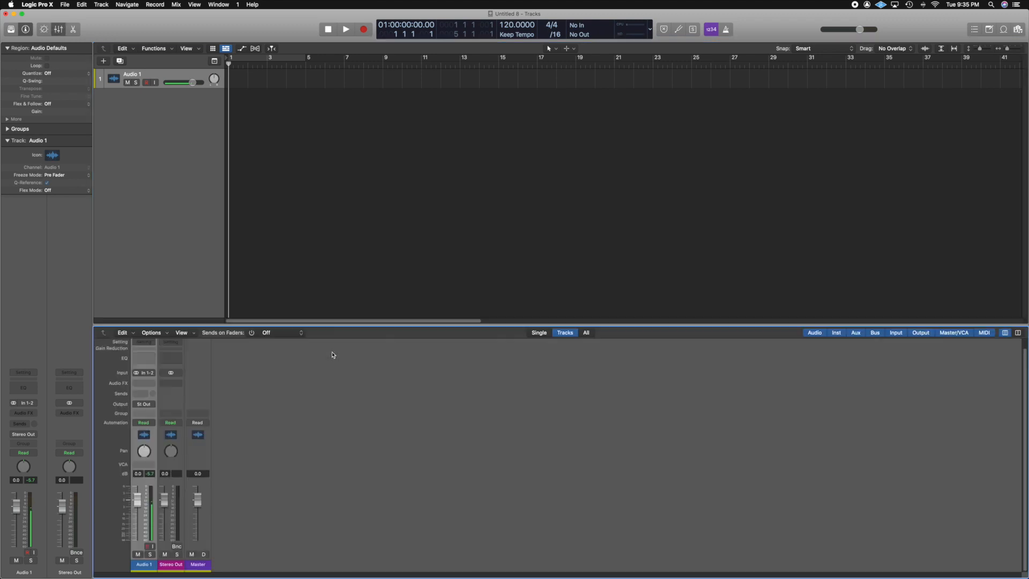
pyautogui.click(60, 29)
pyautogui.click(60, 29)
pyautogui.press('alt+super+s')
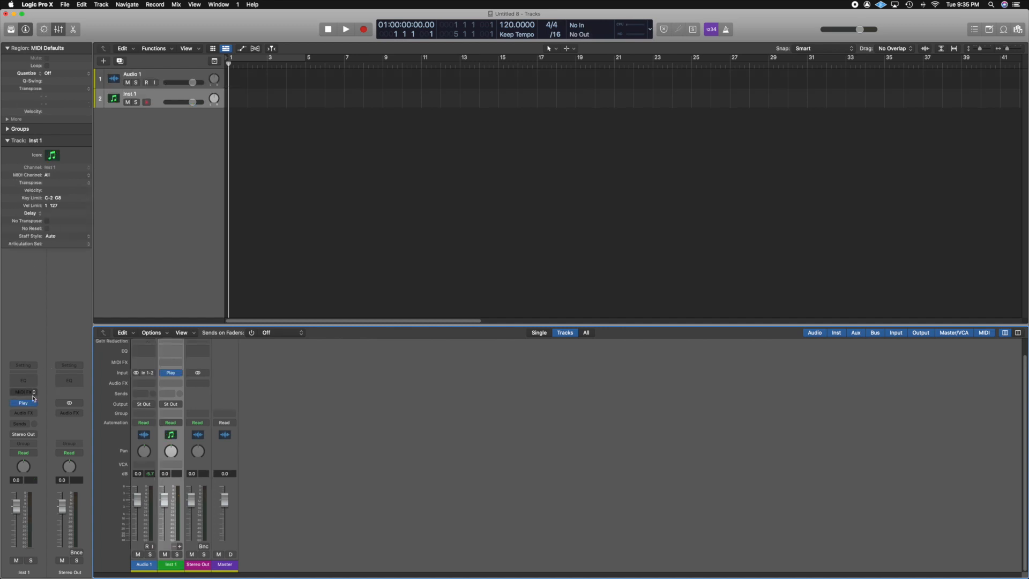
# Open the instrument track's Play plug-in window and close it again.
pyautogui.moveTo(25, 403)
pyautogui.click(23, 402)
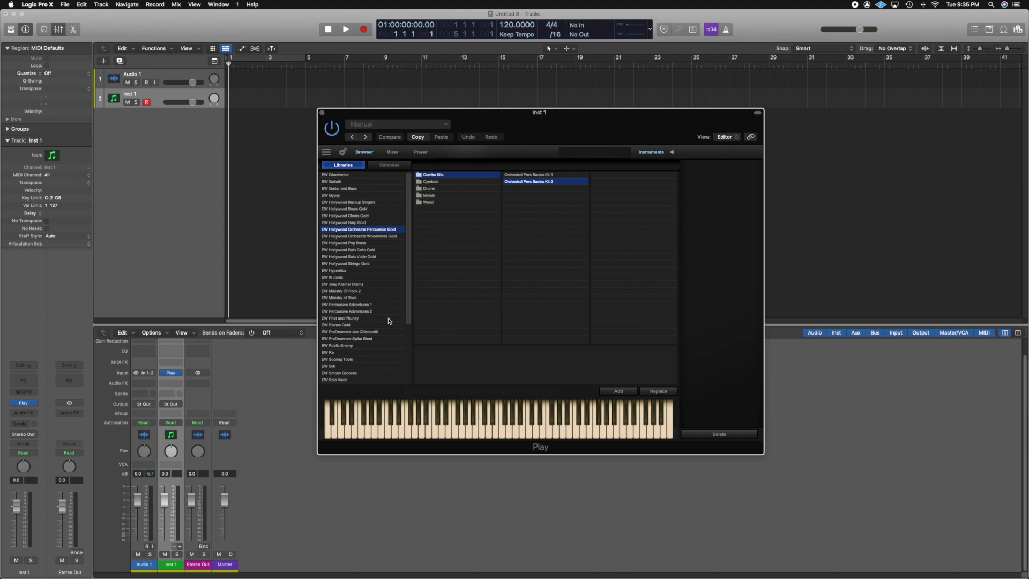
pyautogui.click(323, 112)
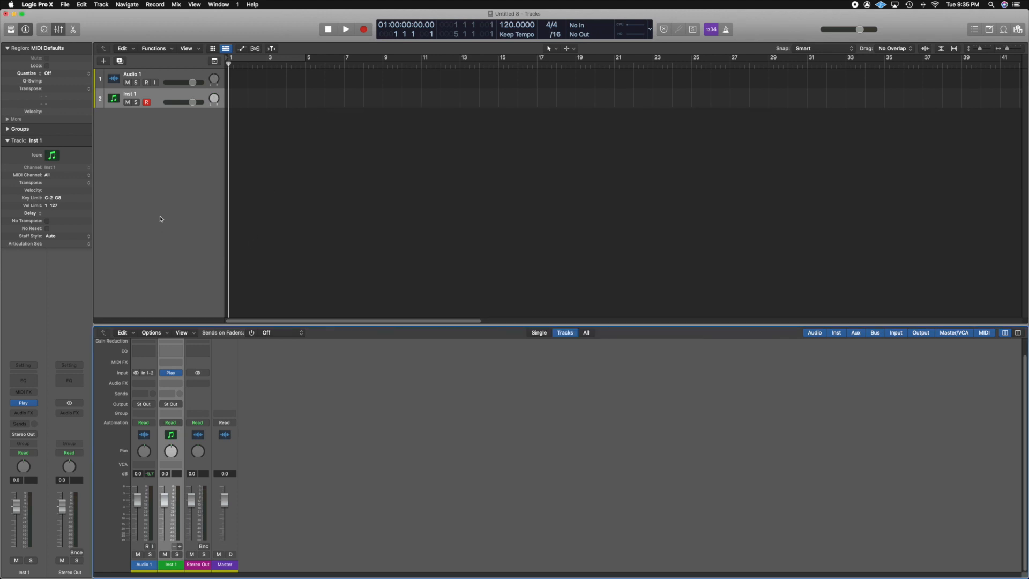
# Delete the software instrument track, choosing to delete it anyway.
pyautogui.click(105, 6)
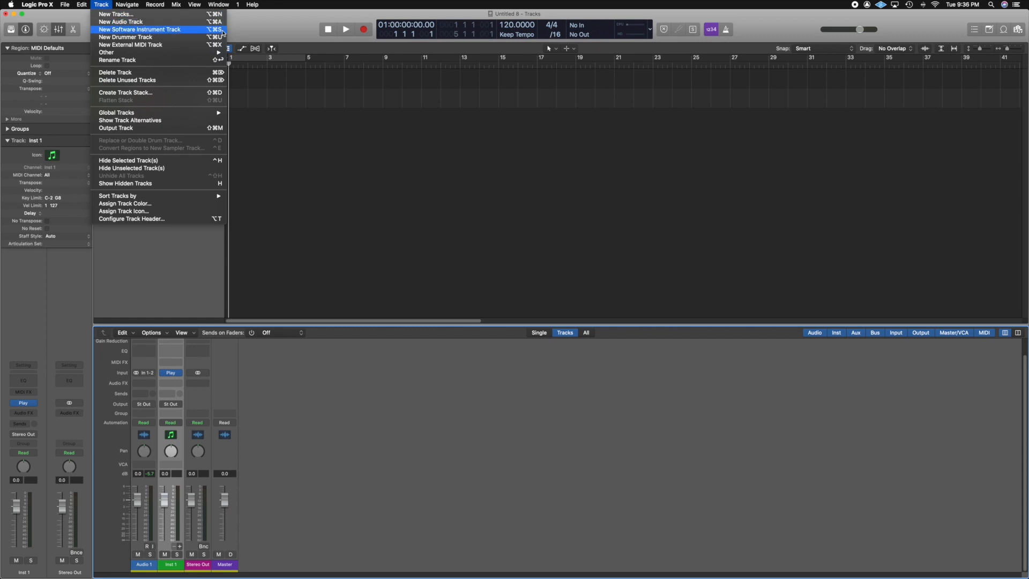
pyautogui.click(290, 135)
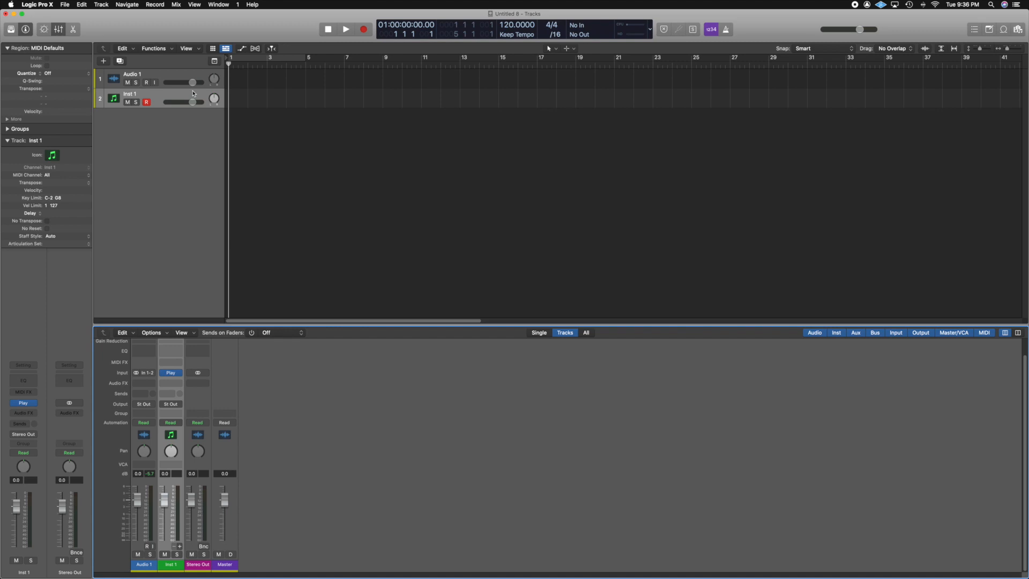
pyautogui.press('Delete')
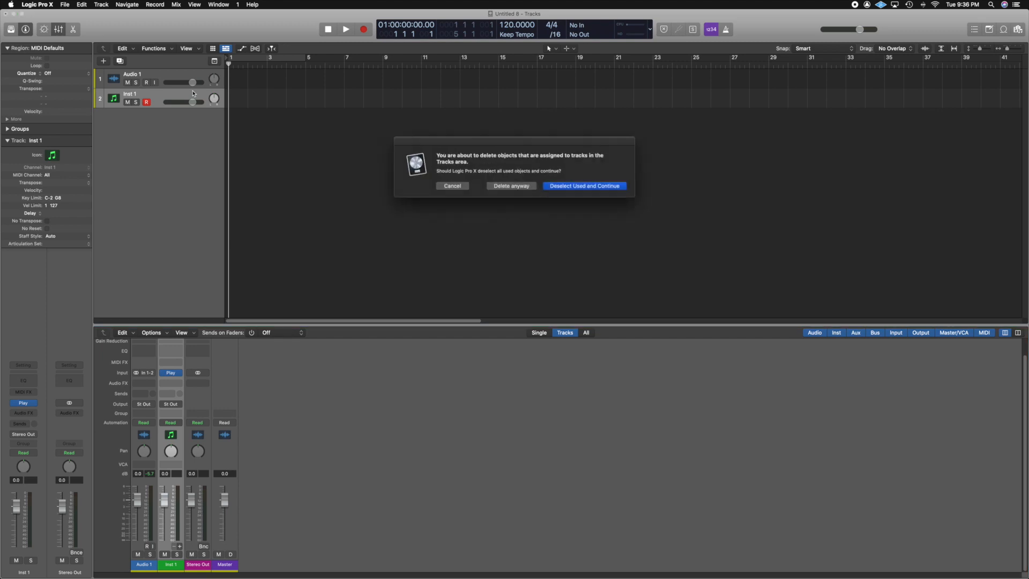
pyautogui.click(511, 186)
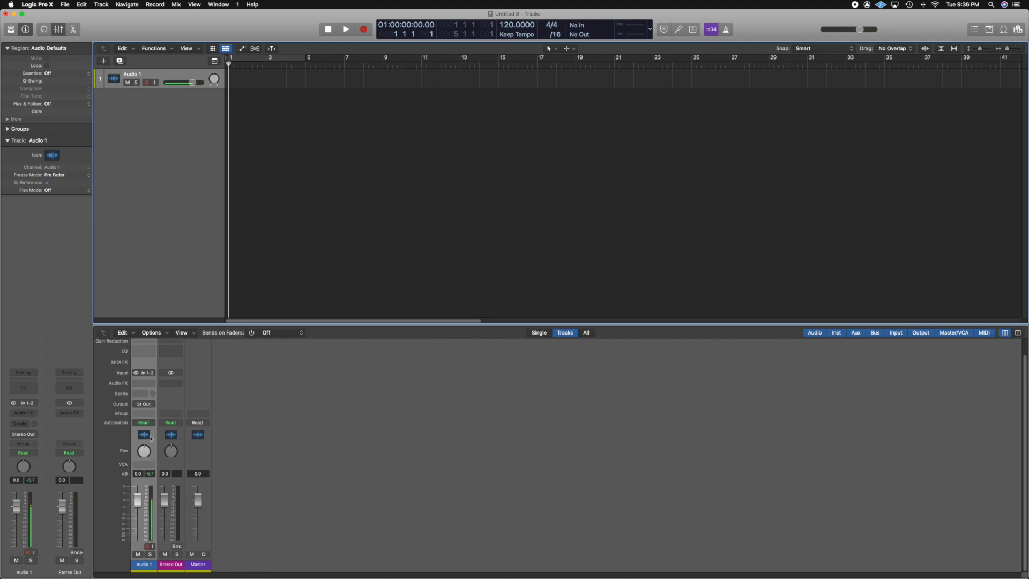
# Insert the Kramer Tape (s) plug-in as an audio effect on Audio 1.
pyautogui.click(149, 383)
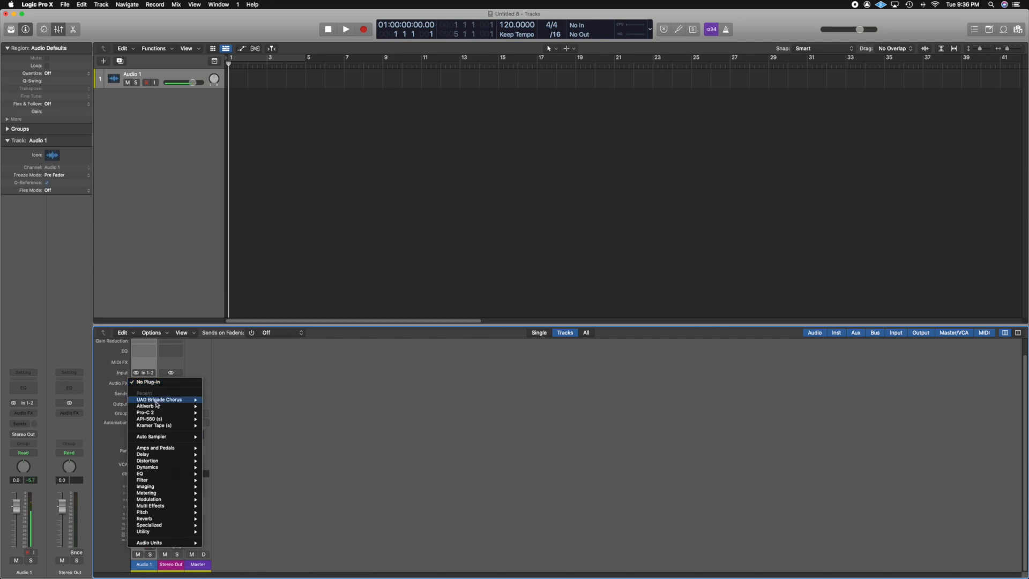
pyautogui.click(161, 426)
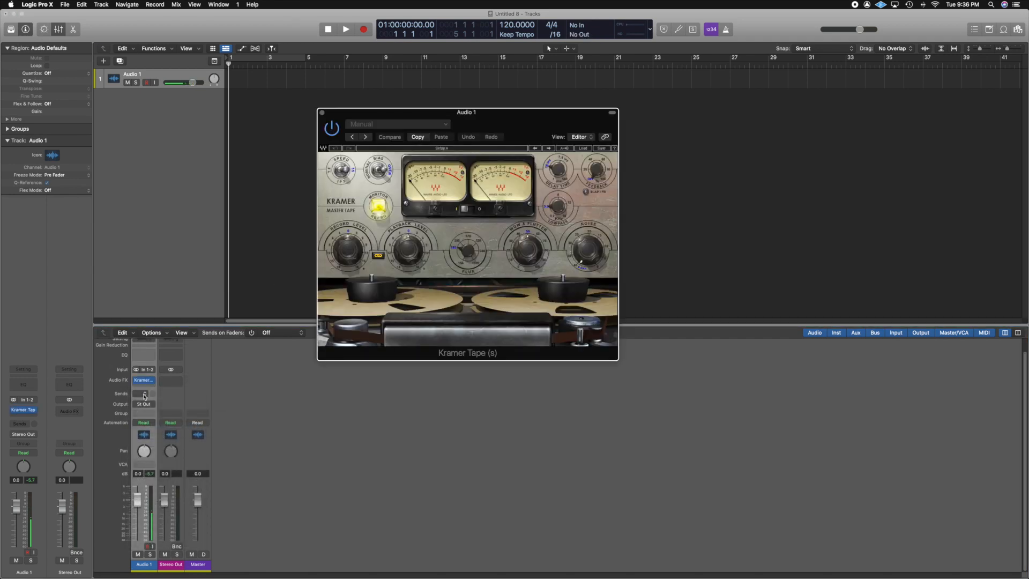
# Insert SilverVerb in Audio 1's second effect slot and move its window below the Kramer window.
pyautogui.click(144, 385)
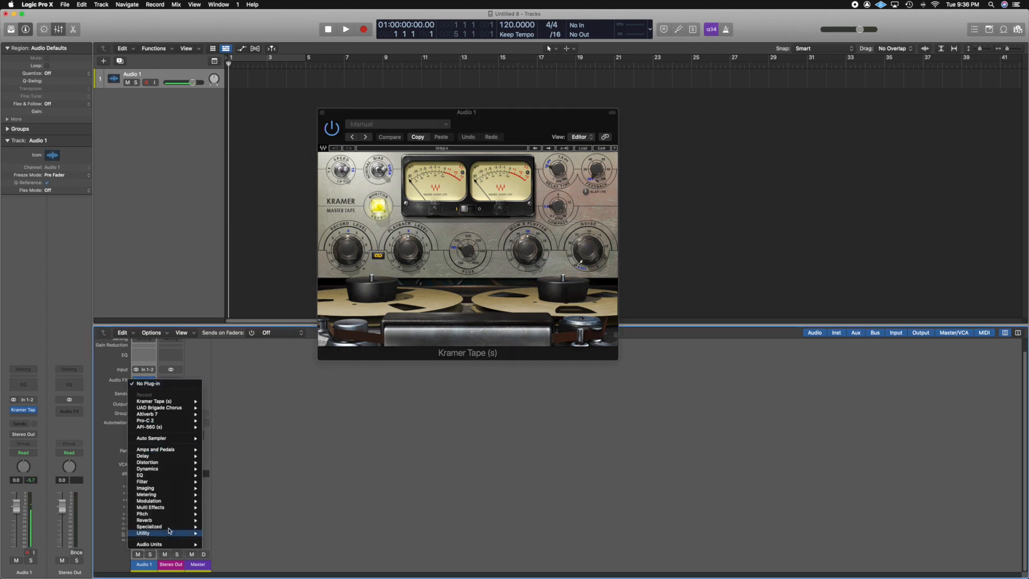
pyautogui.moveTo(161, 520)
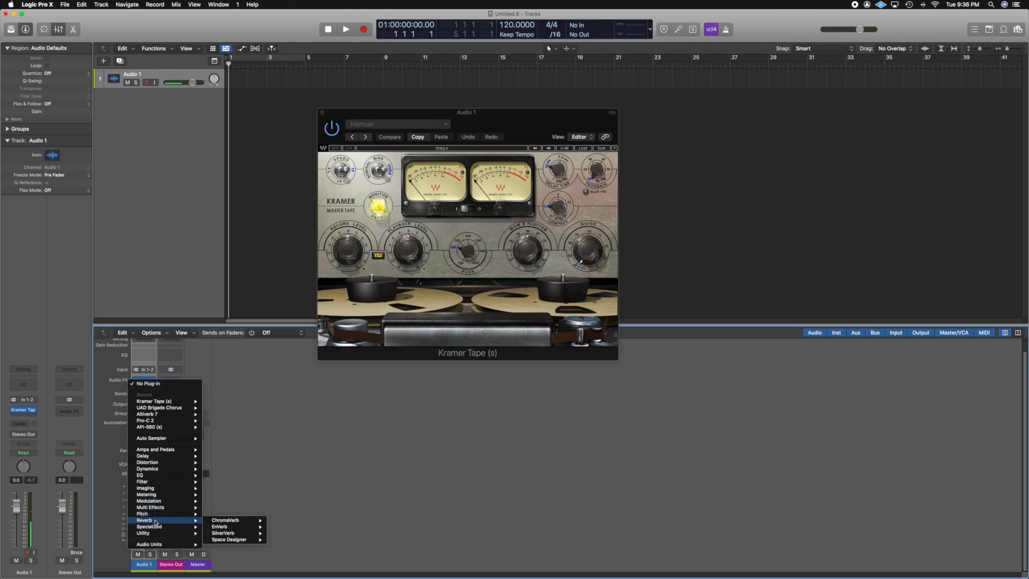
pyautogui.click(224, 533)
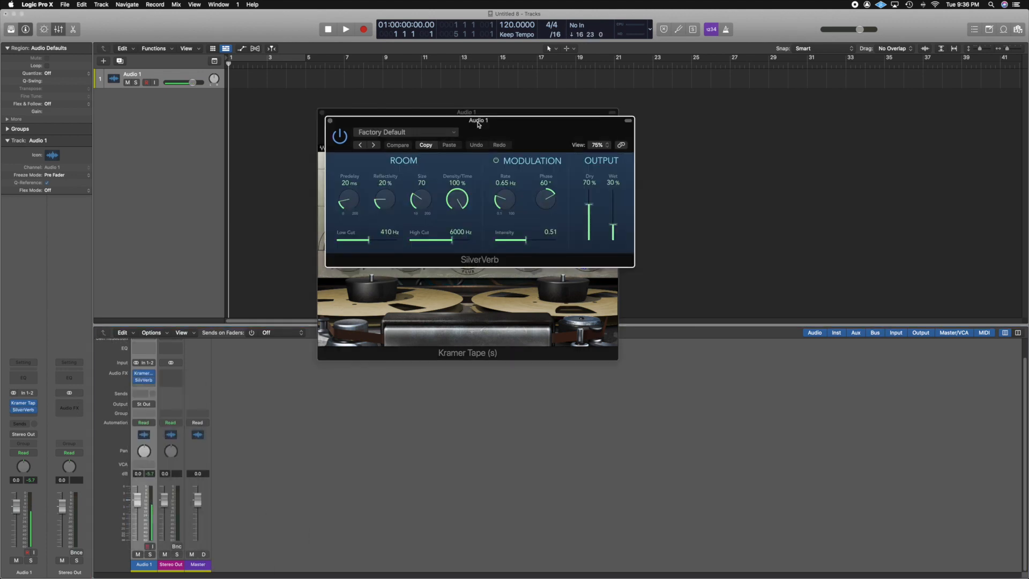
pyautogui.moveTo(469, 115); pyautogui.dragTo(469, 367)
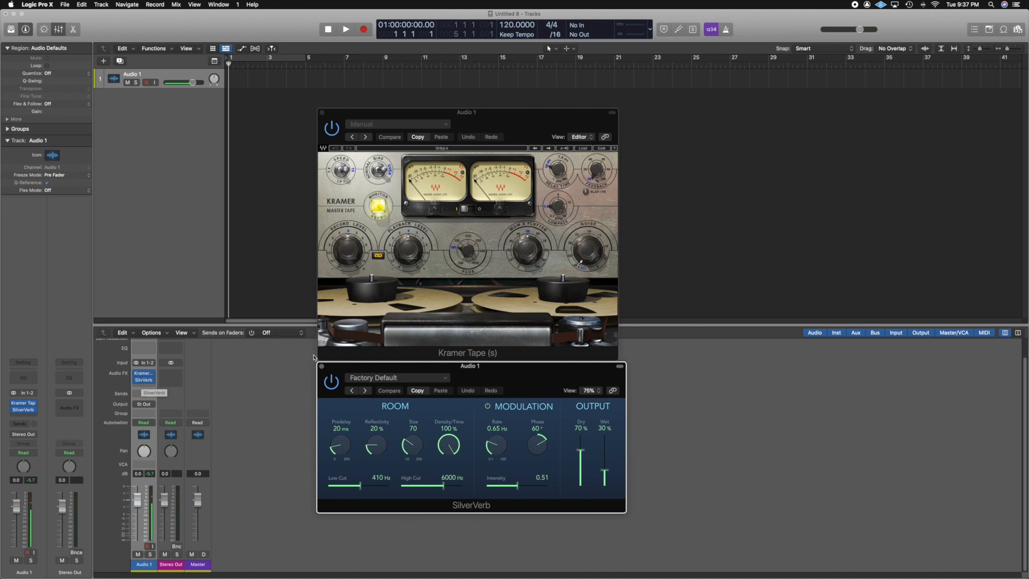
# Remove SilverVerb from Audio 1's effect slots.
pyautogui.moveTo(150, 381)
pyautogui.click(152, 381)
pyautogui.click(161, 387)
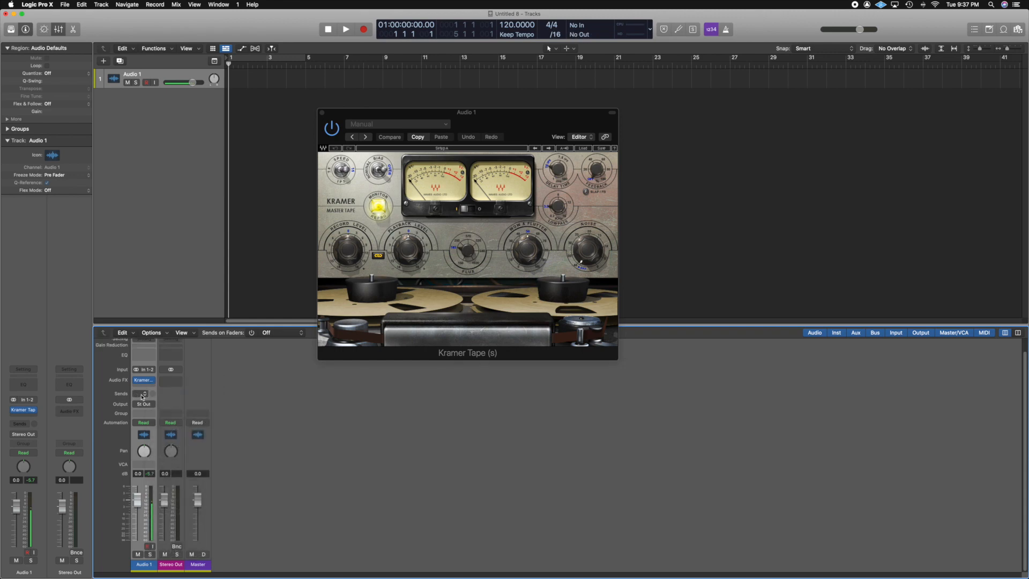
# Add a send from Audio 1 to Bus 1, creating an aux channel.
pyautogui.click(142, 397)
pyautogui.press('Escape')
pyautogui.click(142, 395)
pyautogui.moveTo(153, 404)
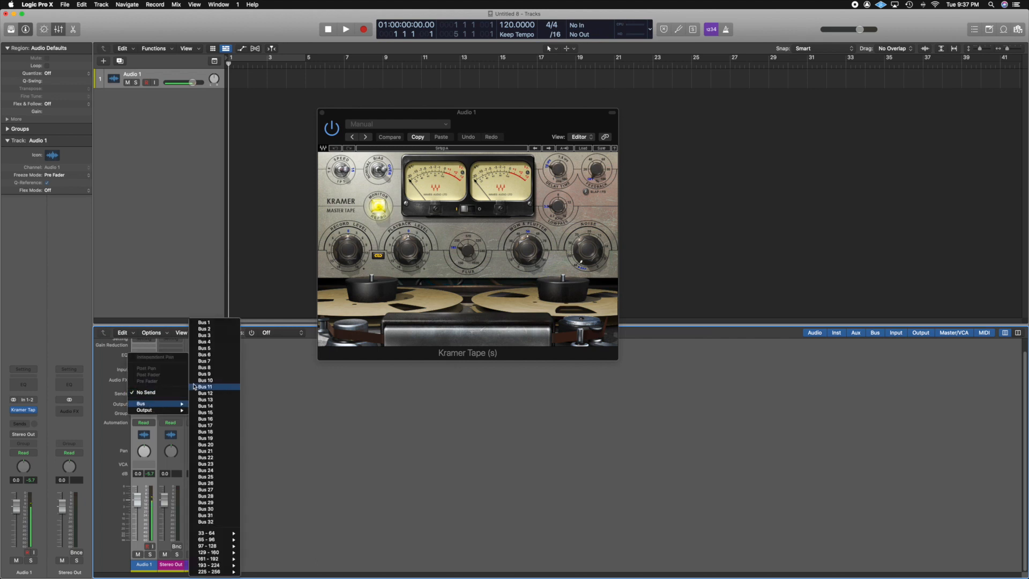
pyautogui.click(209, 323)
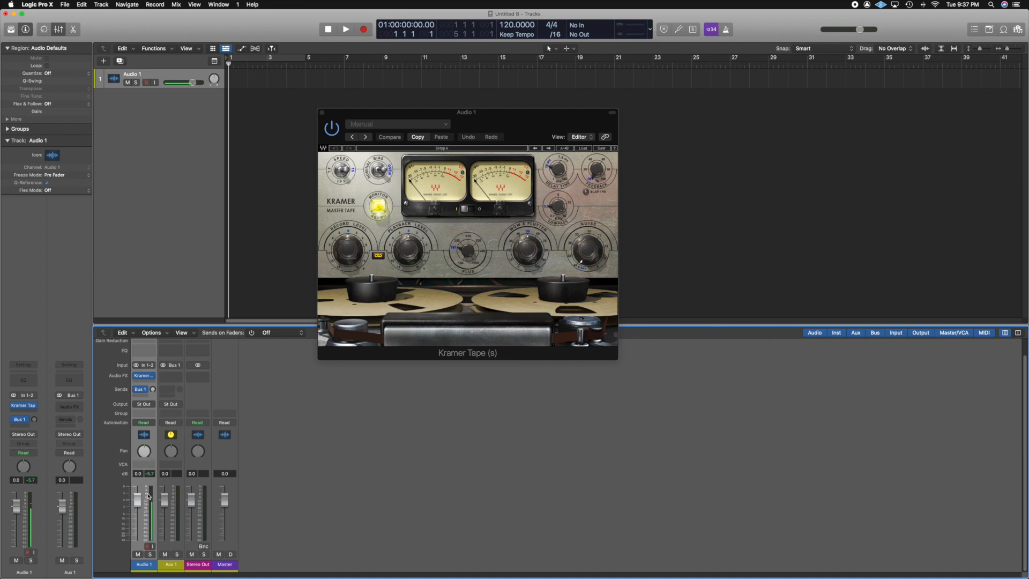
# Insert SilverVerb as an audio effect on the Aux 1 channel.
pyautogui.moveTo(142, 392)
pyautogui.click(171, 376)
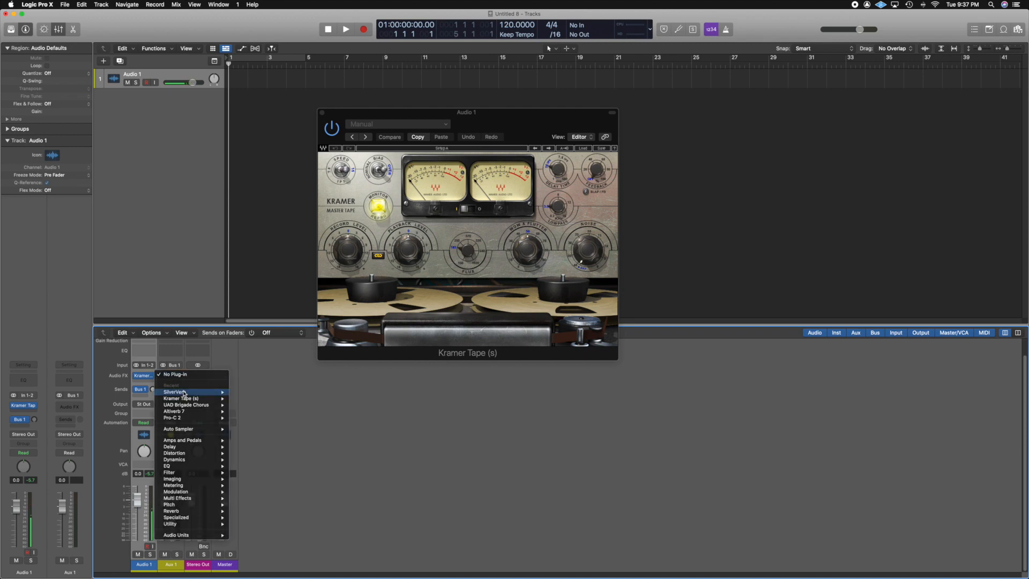
pyautogui.click(182, 391)
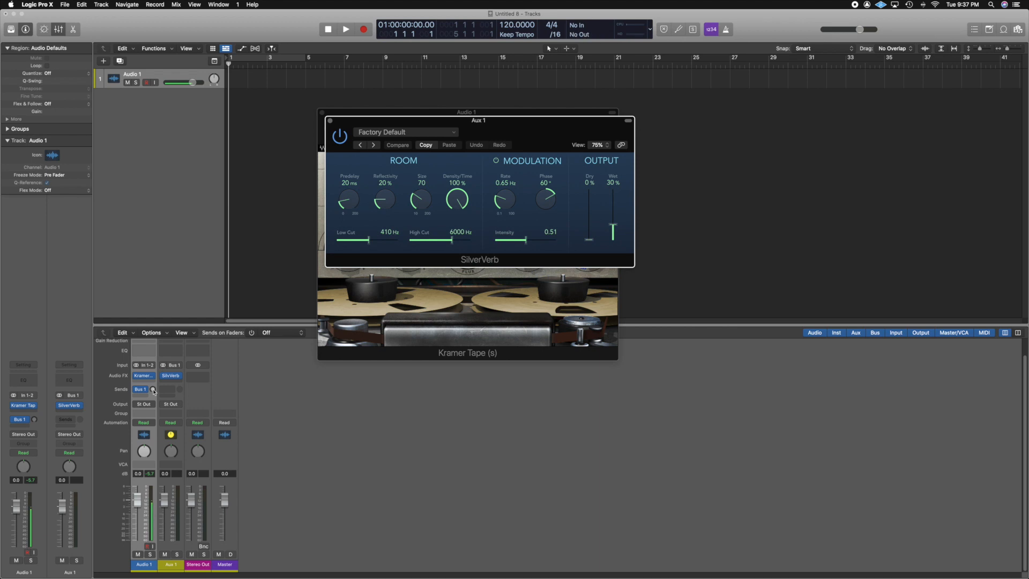
# Adjust Audio 1's Bus 1 send level and the Aux 1 channel fader level.
pyautogui.moveTo(153, 391); pyautogui.dragTo(162, 352)
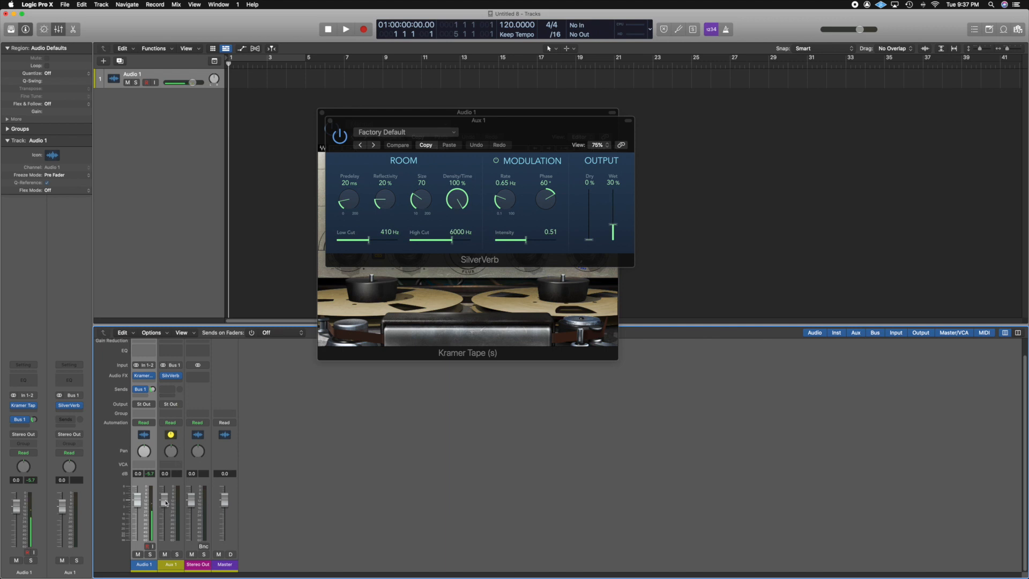
pyautogui.moveTo(165, 501); pyautogui.dragTo(164, 574)
pyautogui.moveTo(153, 392); pyautogui.dragTo(164, 426)
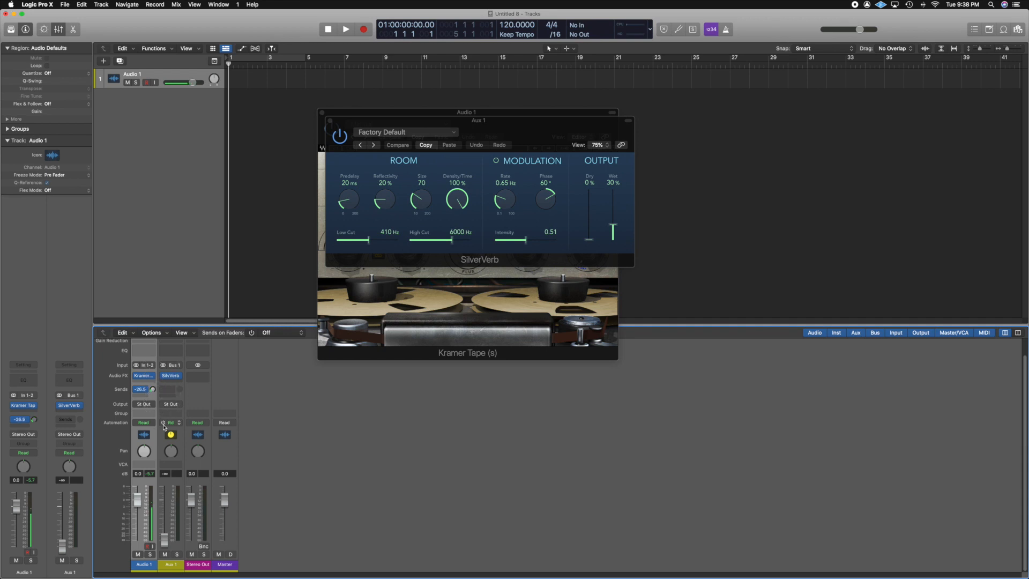
pyautogui.moveTo(164, 530); pyautogui.dragTo(165, 470)
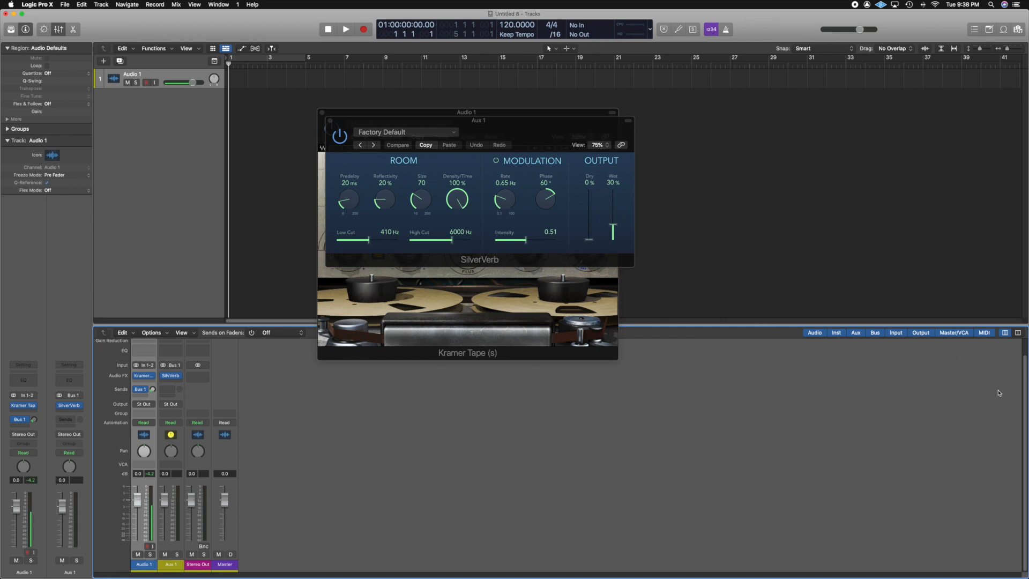
# Check the Aux 1 input assignment and raise Audio 1's Bus 1 send level.
pyautogui.click(174, 440)
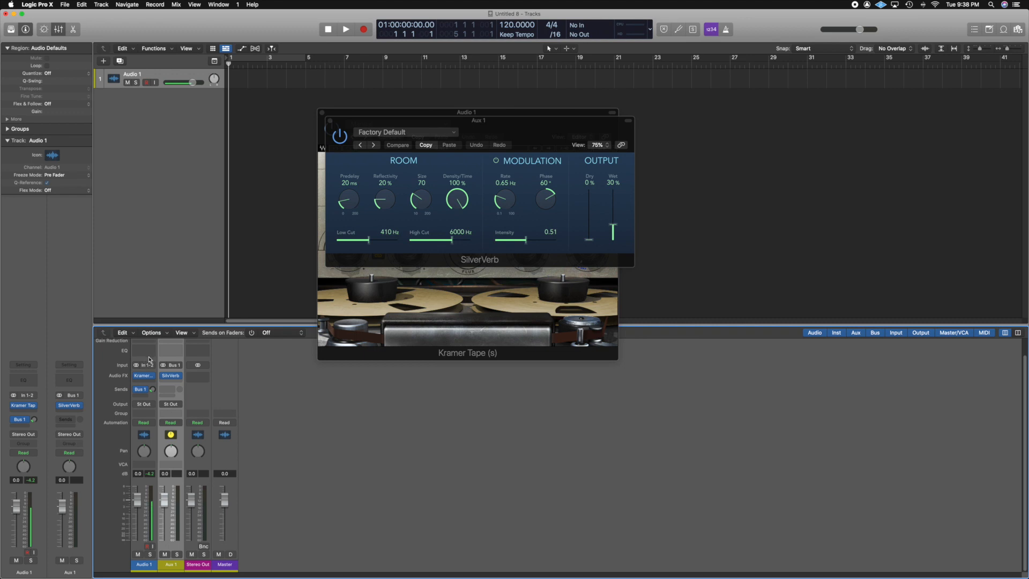
pyautogui.click(174, 366)
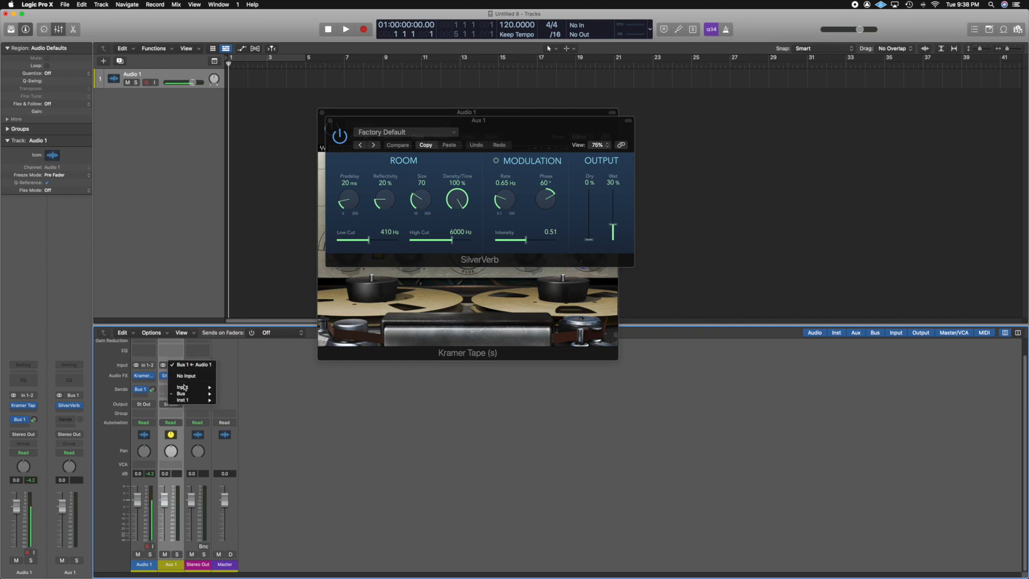
pyautogui.click(148, 390)
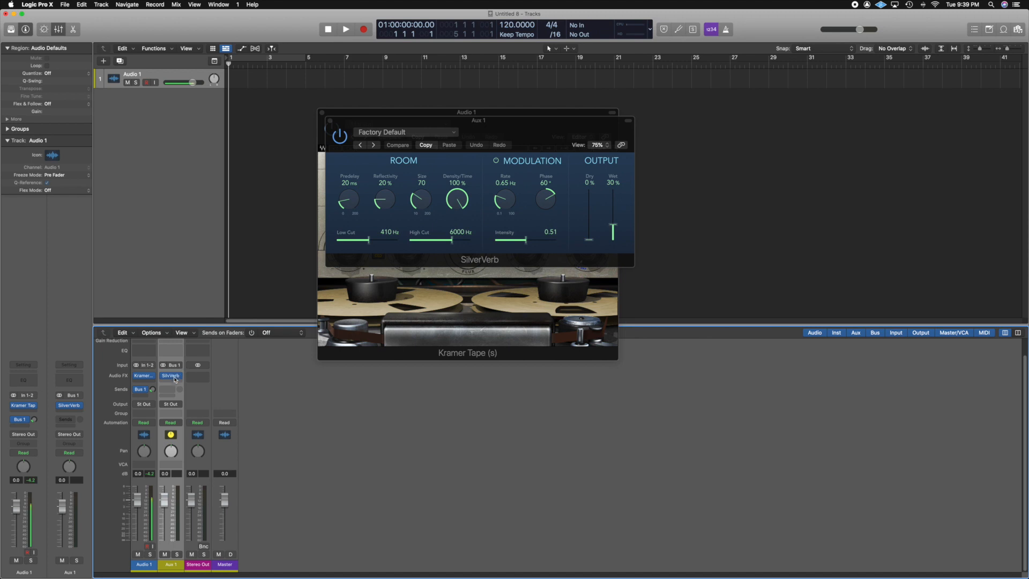
pyautogui.moveTo(153, 390); pyautogui.dragTo(154, 375)
# Toggle the mixer's Aux and Bus channel filters off and back on.
pyautogui.click(853, 333)
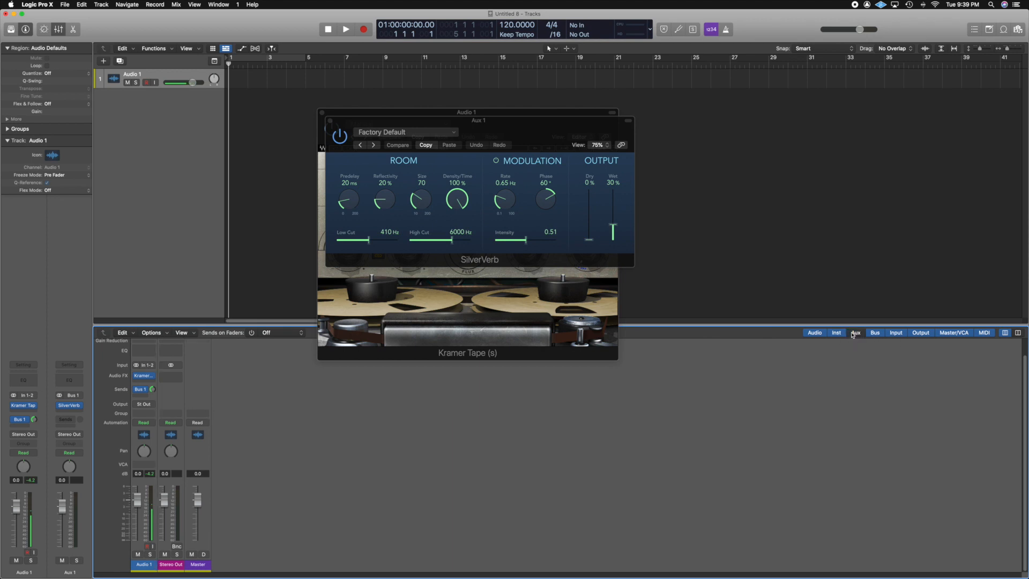
pyautogui.click(853, 333)
pyautogui.click(874, 333)
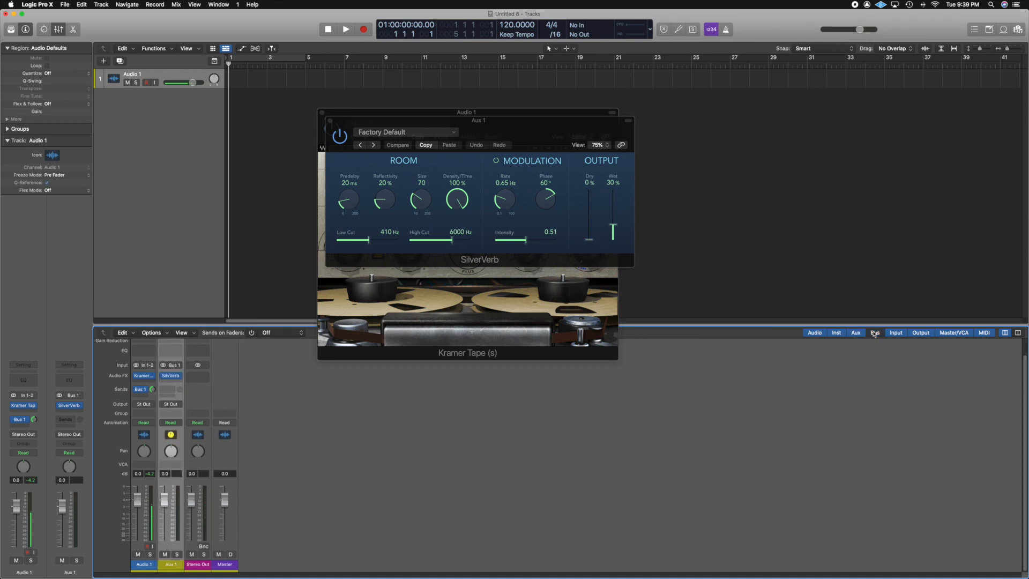
pyautogui.click(874, 333)
# Close both plug-in windows and add a second audio track.
pyautogui.click(330, 122)
pyautogui.click(321, 113)
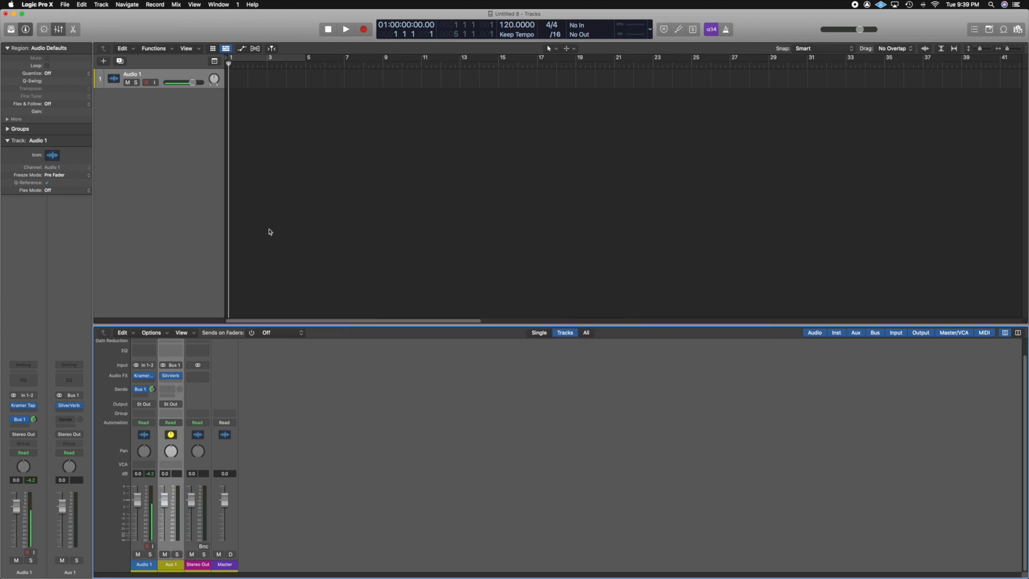
pyautogui.doubleClick(219, 178)
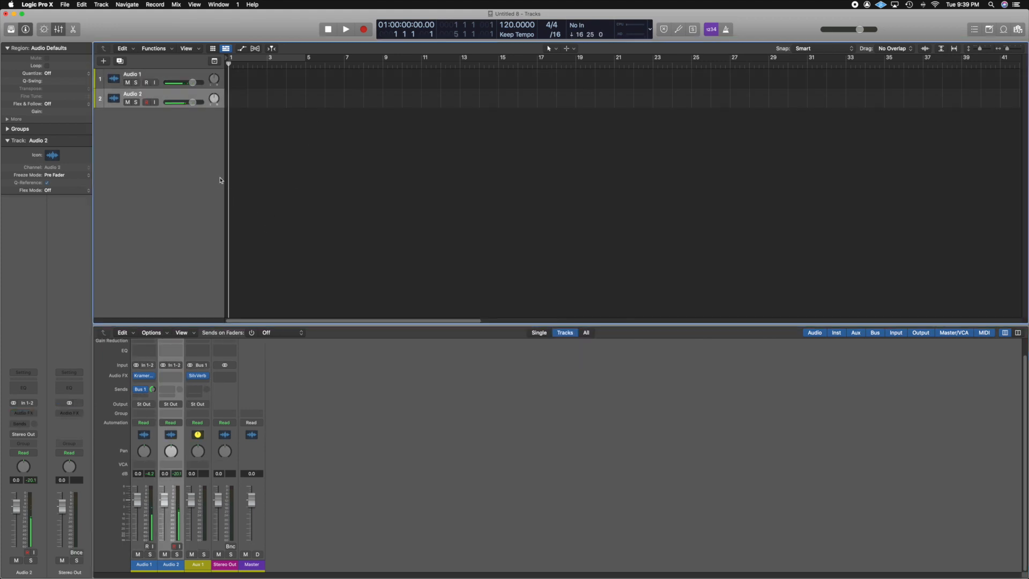
# Add three more audio tracks to the project.
pyautogui.doubleClick(220, 180)
pyautogui.doubleClick(220, 180)
pyautogui.doubleClick(220, 180)
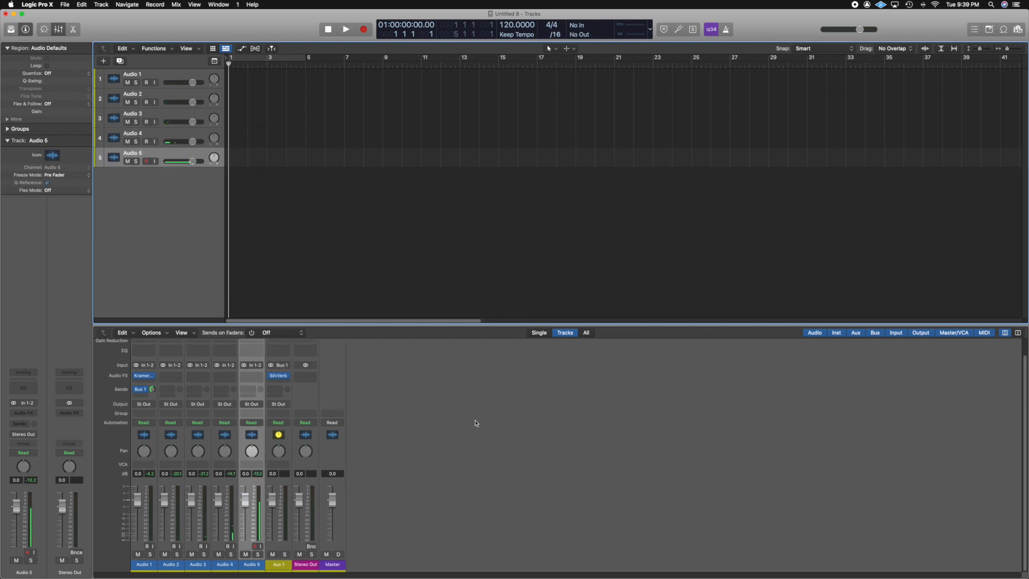
# Rename the first two tracks Kick and Snare.
pyautogui.click(134, 76)
pyautogui.doubleClick(134, 75)
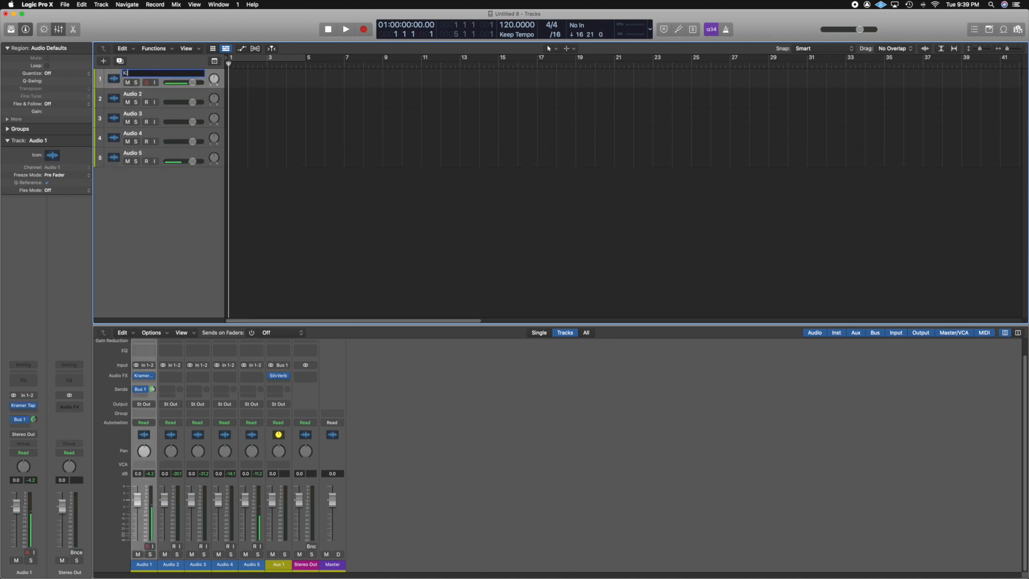
pyautogui.write('Kick')
pyautogui.press('Tab')
pyautogui.write('Snare')
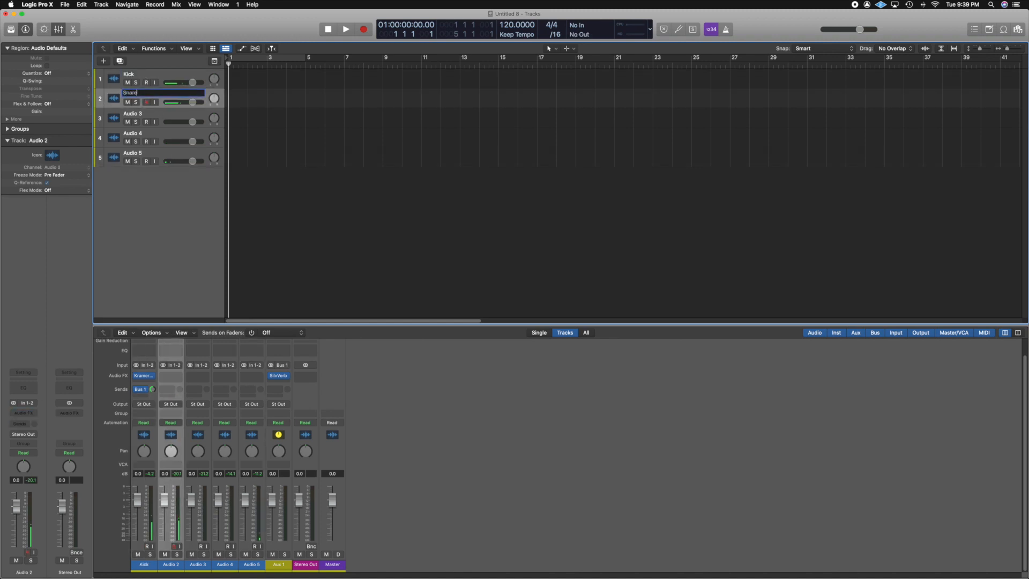
# Rename tracks three to five Hi-Hat, OH L and OH R.
pyautogui.press('Tab')
pyautogui.write('Hi-Hat')
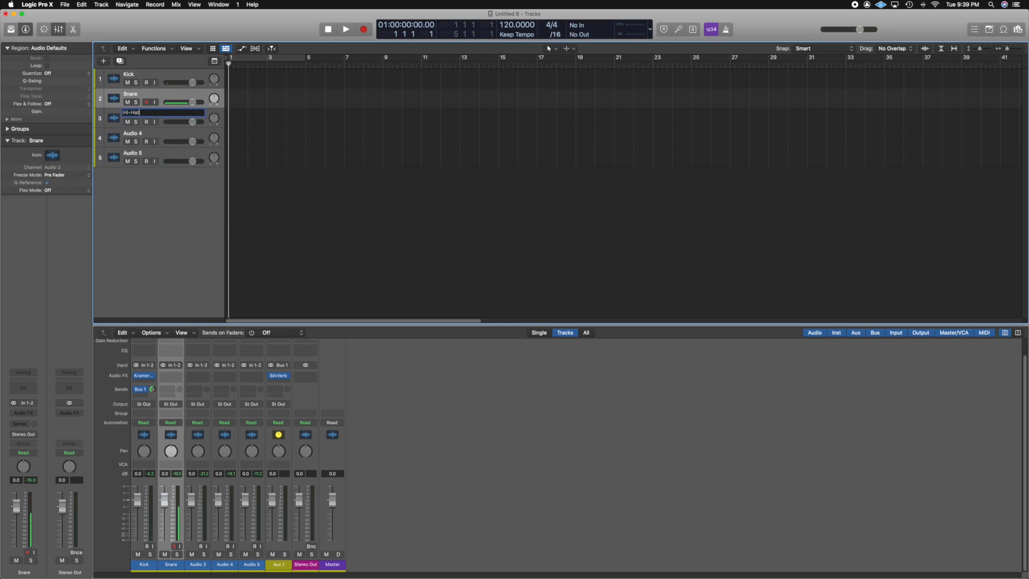
pyautogui.press('Tab')
pyautogui.write('O')
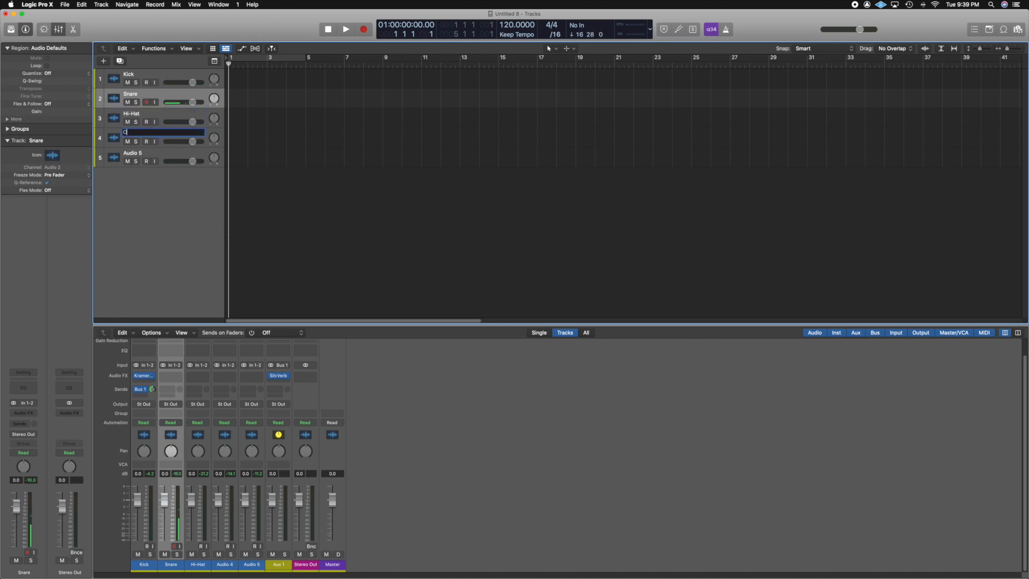
pyautogui.write('H L')
pyautogui.press('Tab')
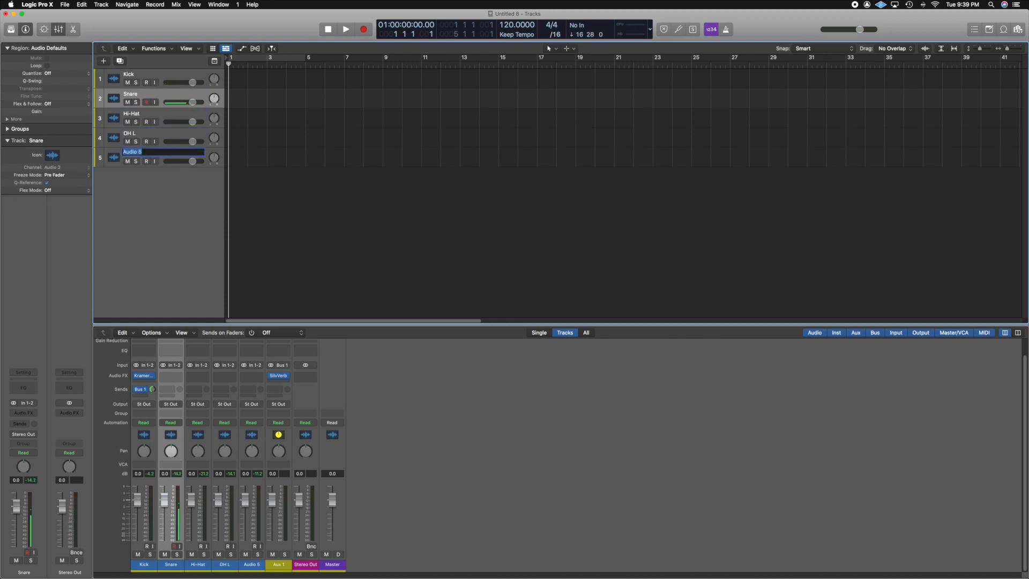
pyautogui.write('OH R')
pyautogui.press('Return')
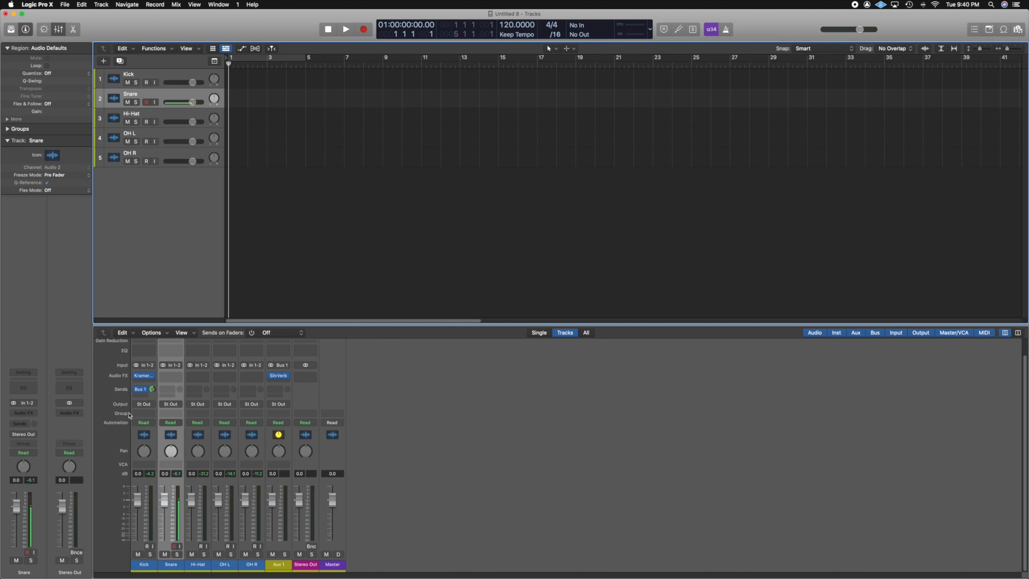
# Hide and then re-show the Group component on the mixer's channel strips.
pyautogui.scroll(3, 159, 414)
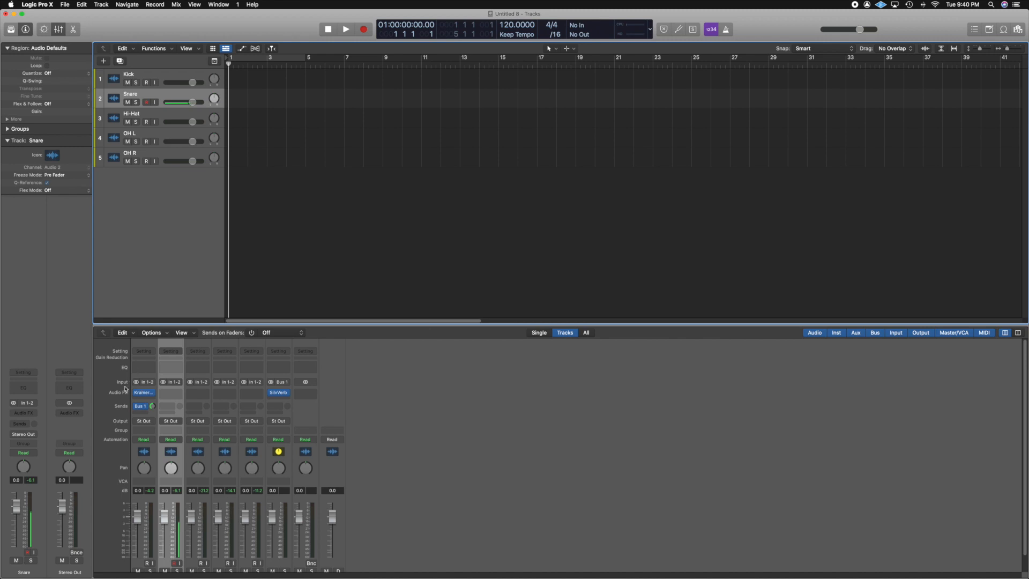
pyautogui.click(148, 345)
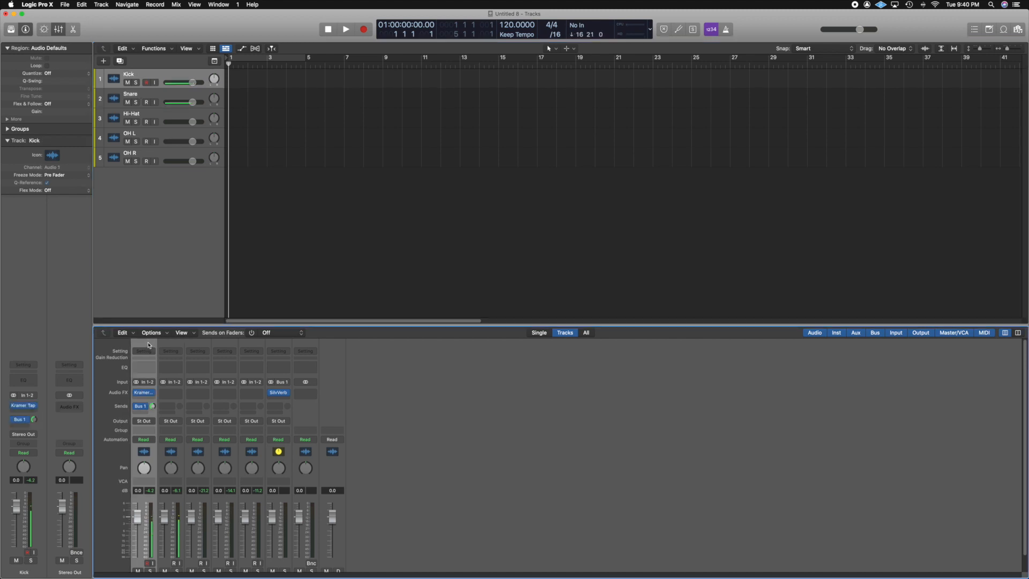
pyautogui.rightClick(147, 345)
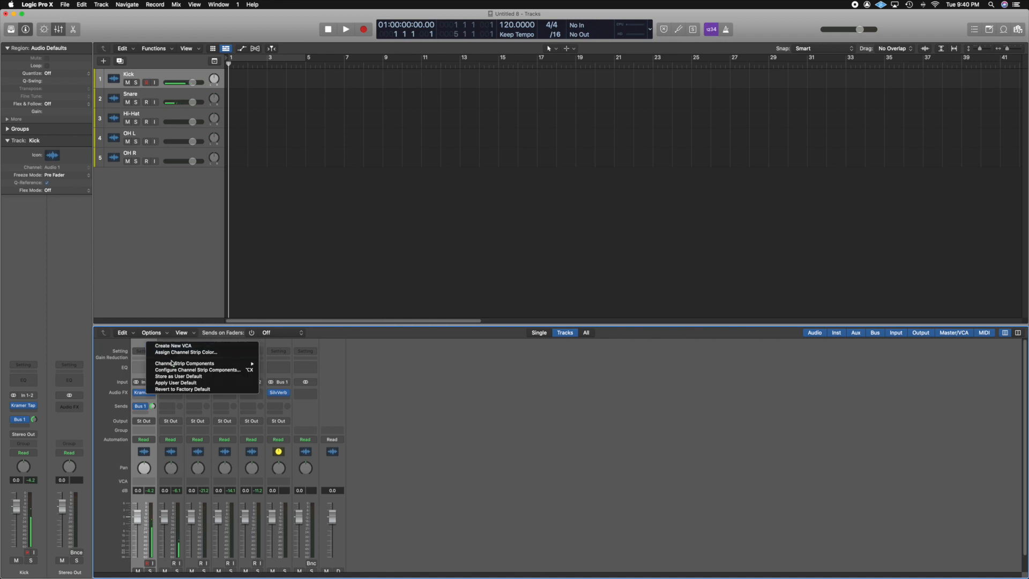
pyautogui.moveTo(178, 365)
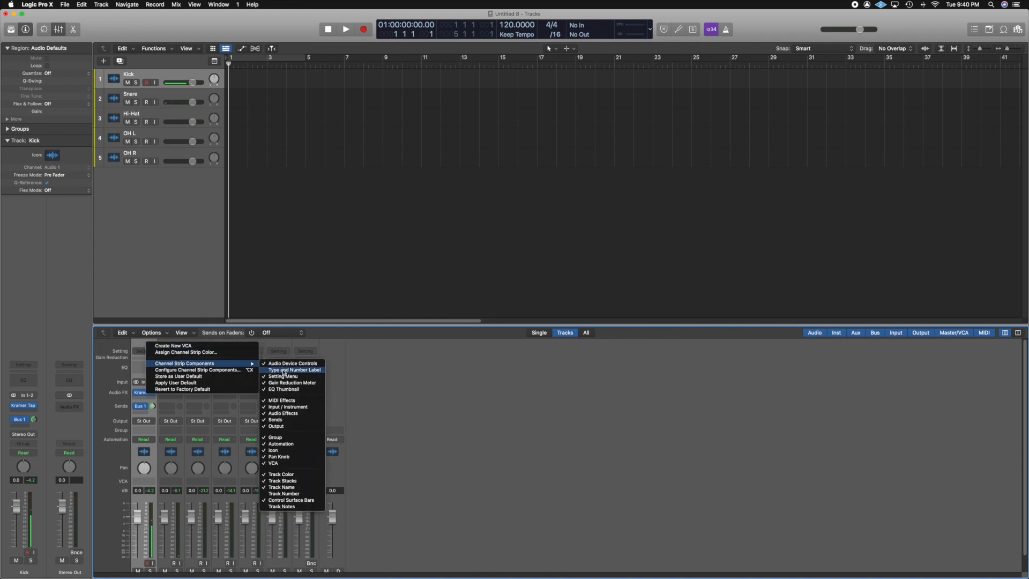
pyautogui.click(288, 438)
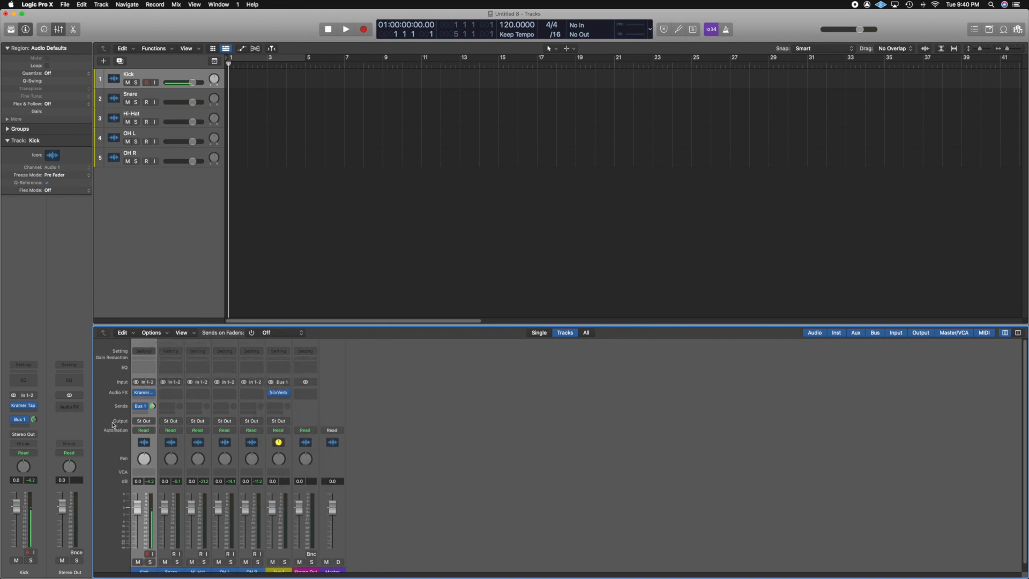
pyautogui.rightClick(142, 343)
pyautogui.moveTo(225, 361)
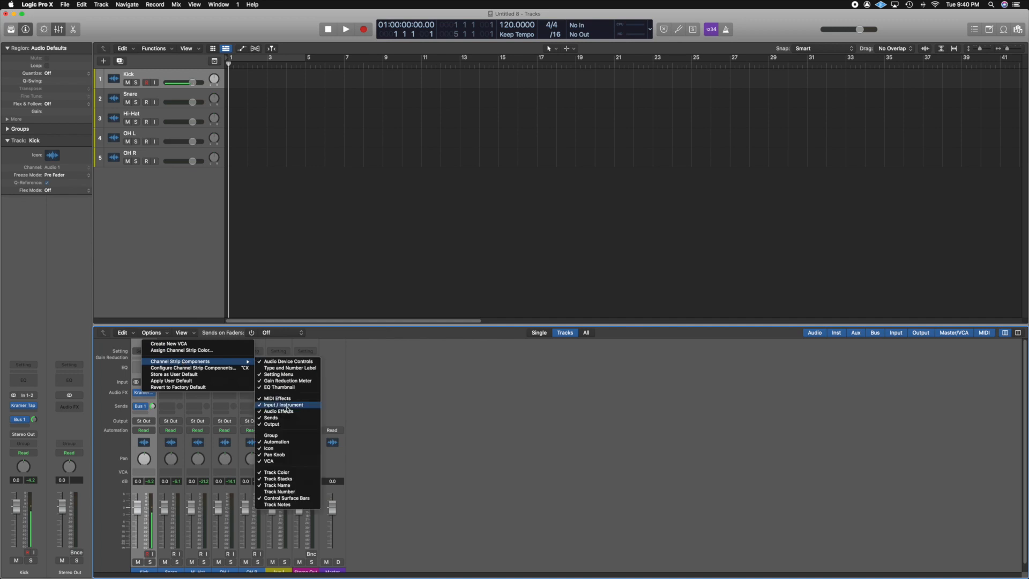
pyautogui.click(279, 440)
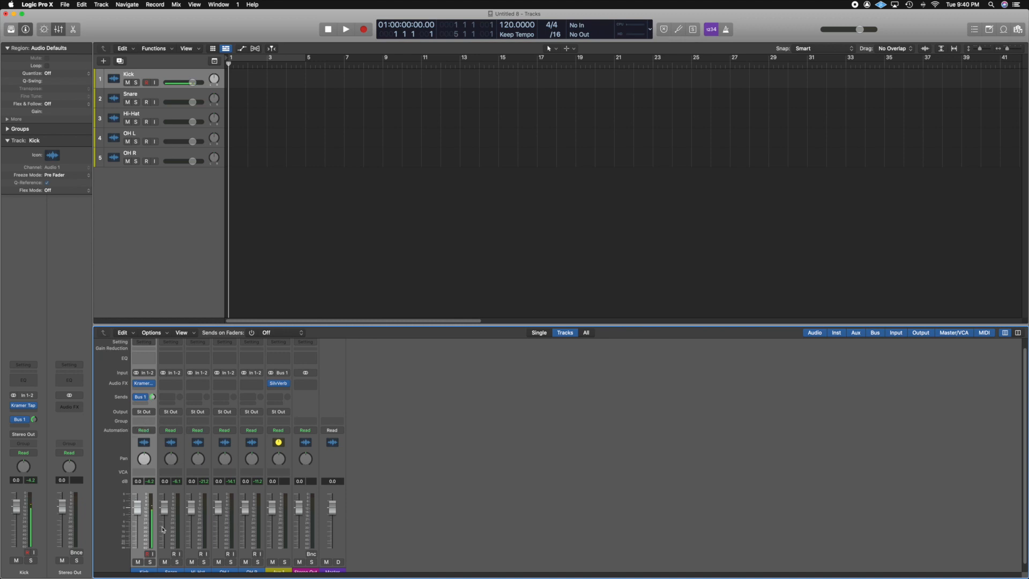
# Assign the Kick, Snare, Hi-Hat, OH L and OH R channels to Group 1.
pyautogui.scroll(-1, 148, 447)
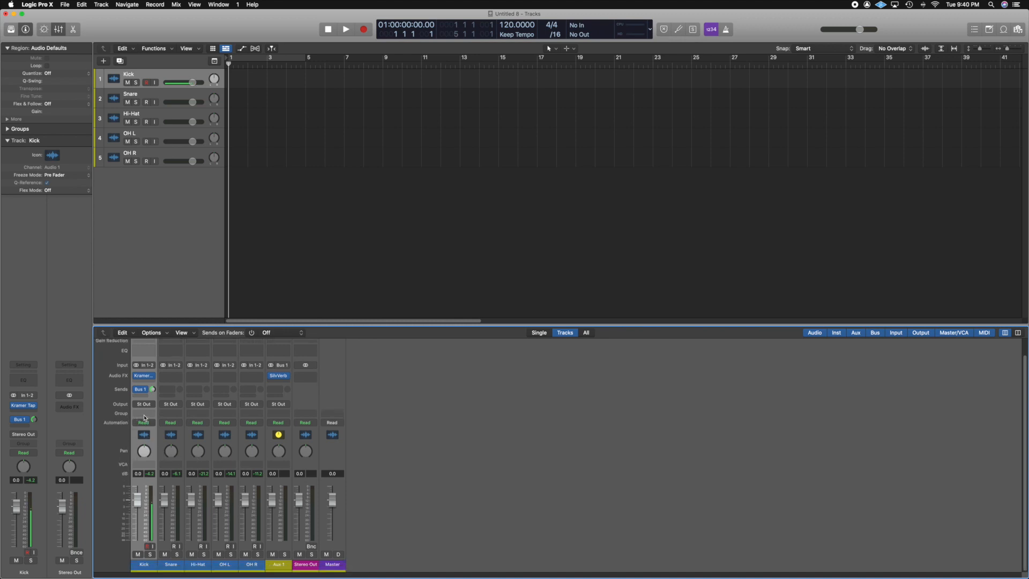
pyautogui.click(144, 417)
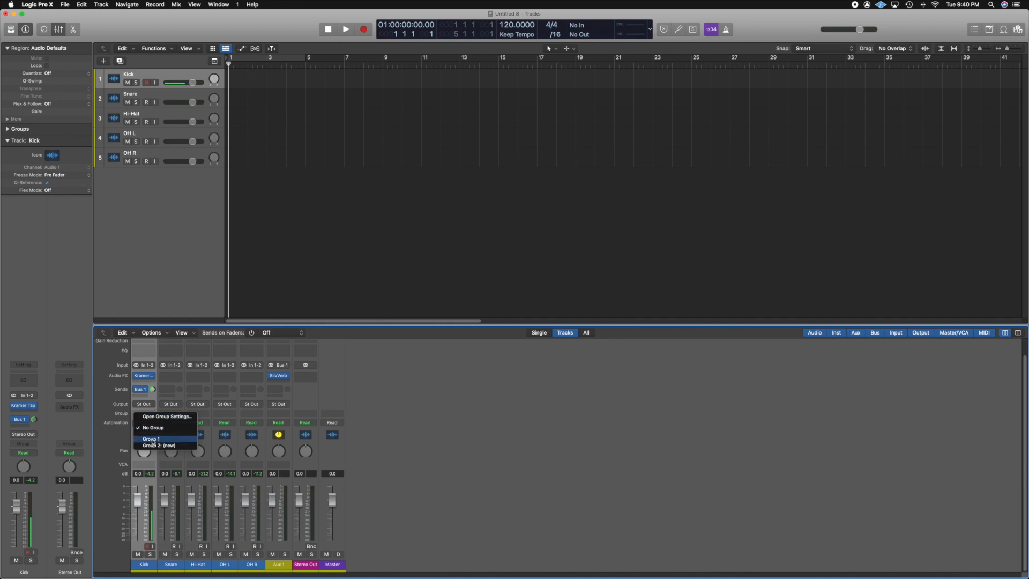
pyautogui.click(152, 439)
pyautogui.click(170, 413)
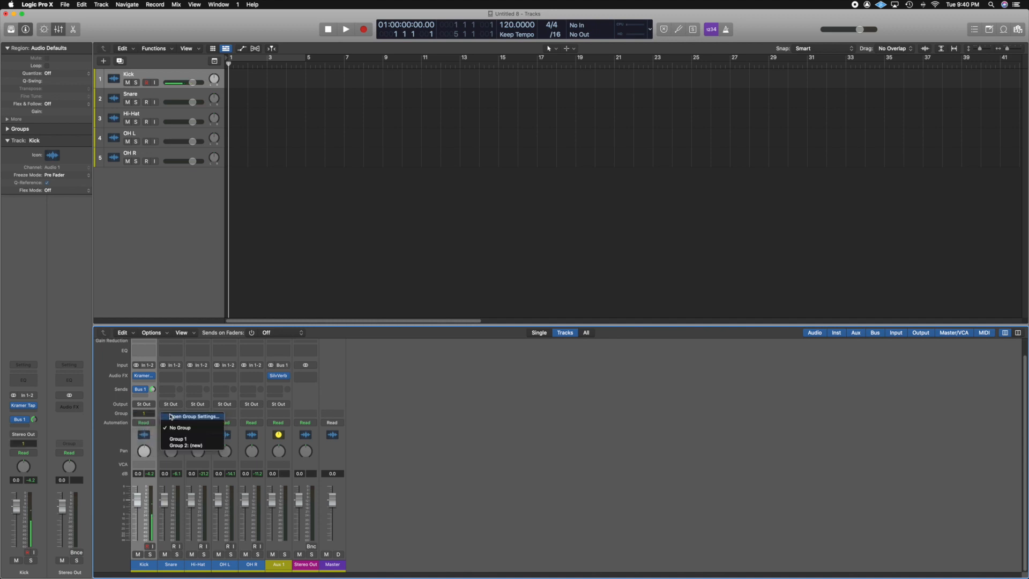
pyautogui.click(195, 439)
pyautogui.click(198, 413)
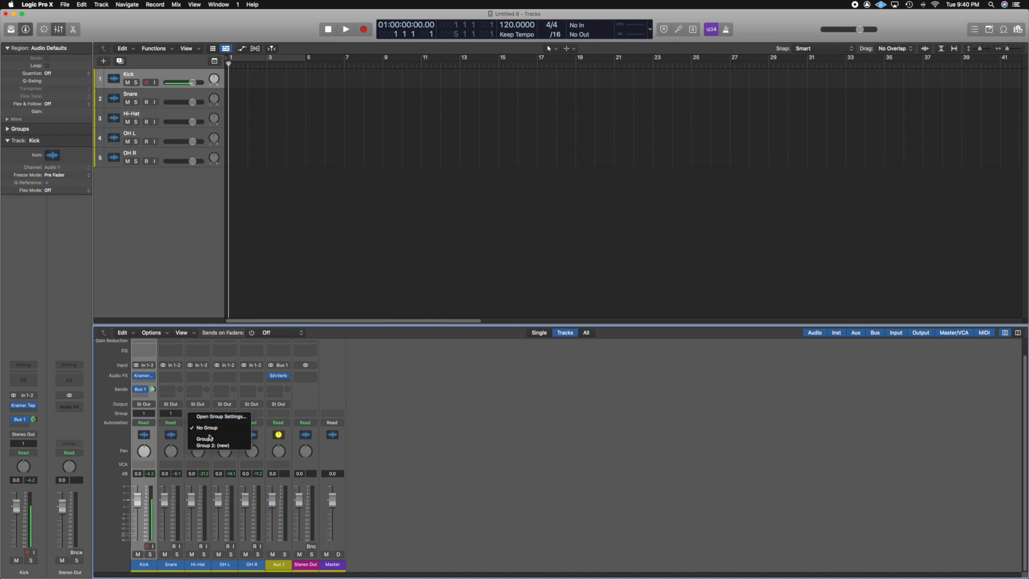
pyautogui.click(220, 439)
pyautogui.click(226, 413)
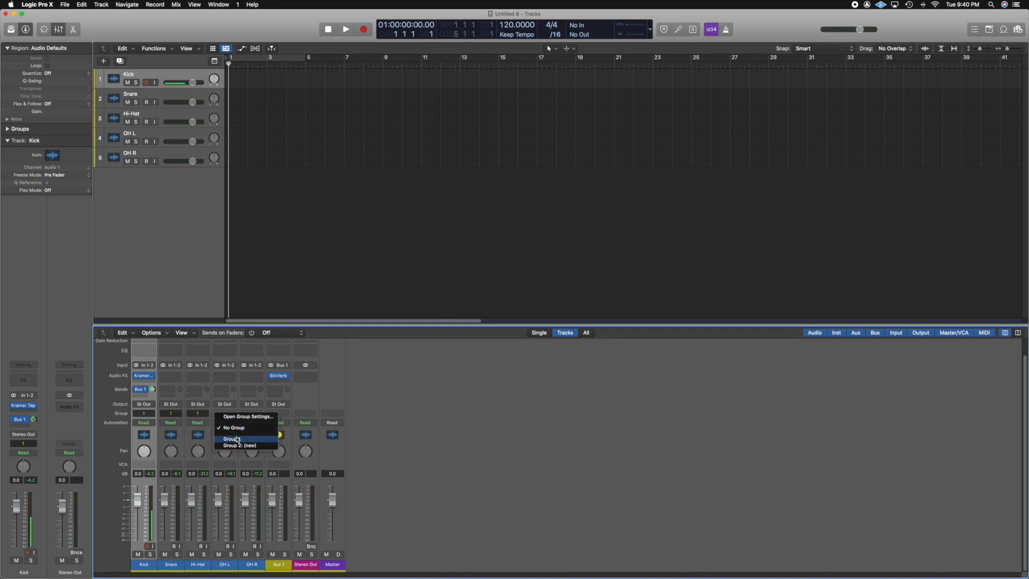
pyautogui.click(250, 439)
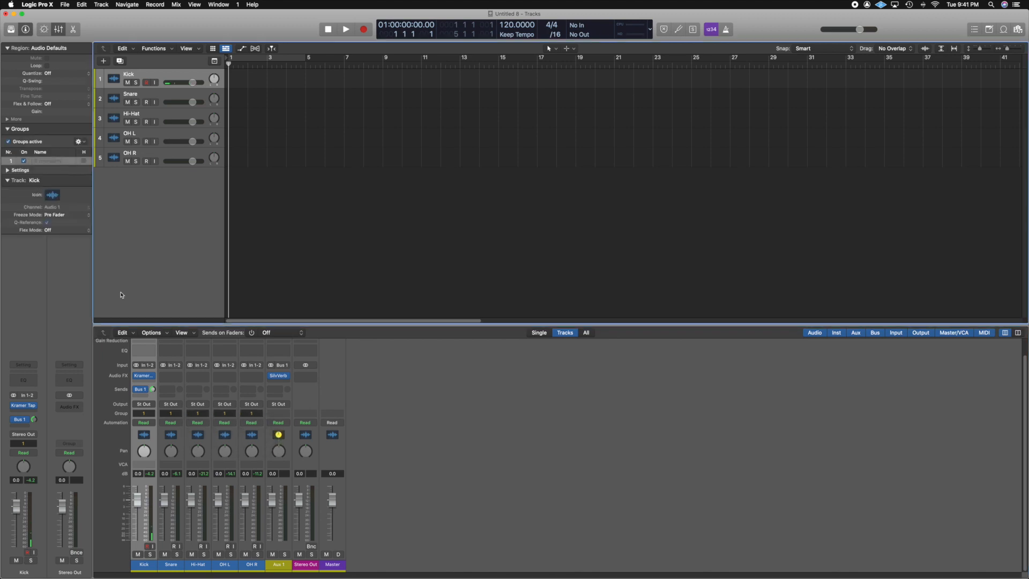
# Name the group Drums and lower the grouped drum faders together.
pyautogui.doubleClick(41, 162)
pyautogui.write('Drums')
pyautogui.press('Return')
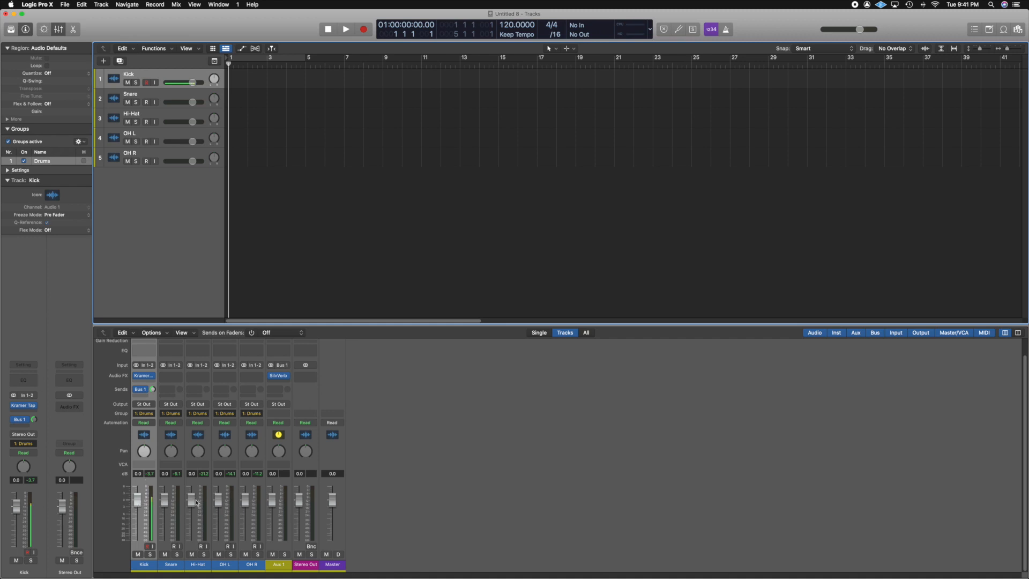
pyautogui.moveTo(194, 502); pyautogui.dragTo(192, 523)
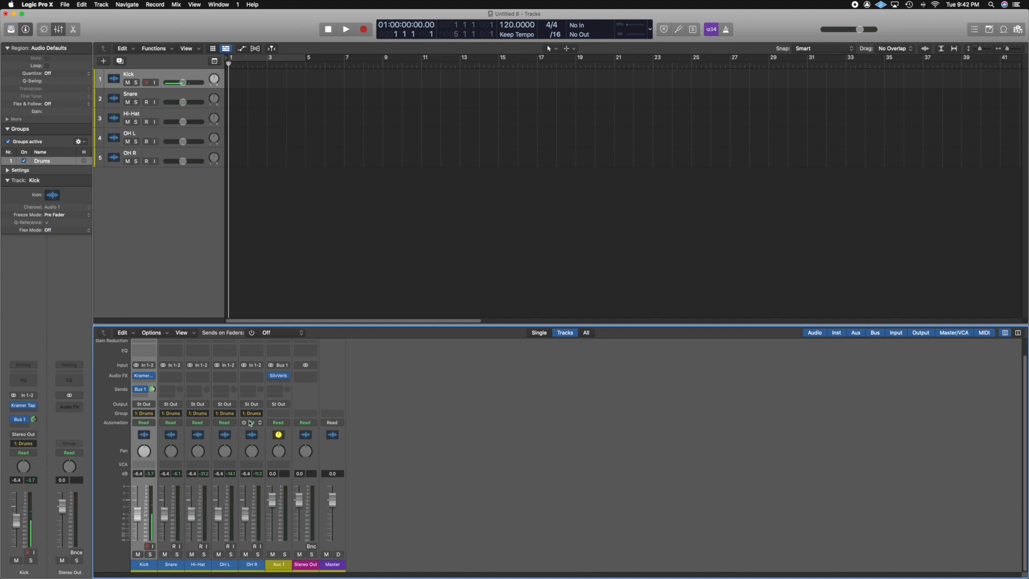
# Take the drum channels out of the Drums group and set their faders individually.
pyautogui.click(251, 413)
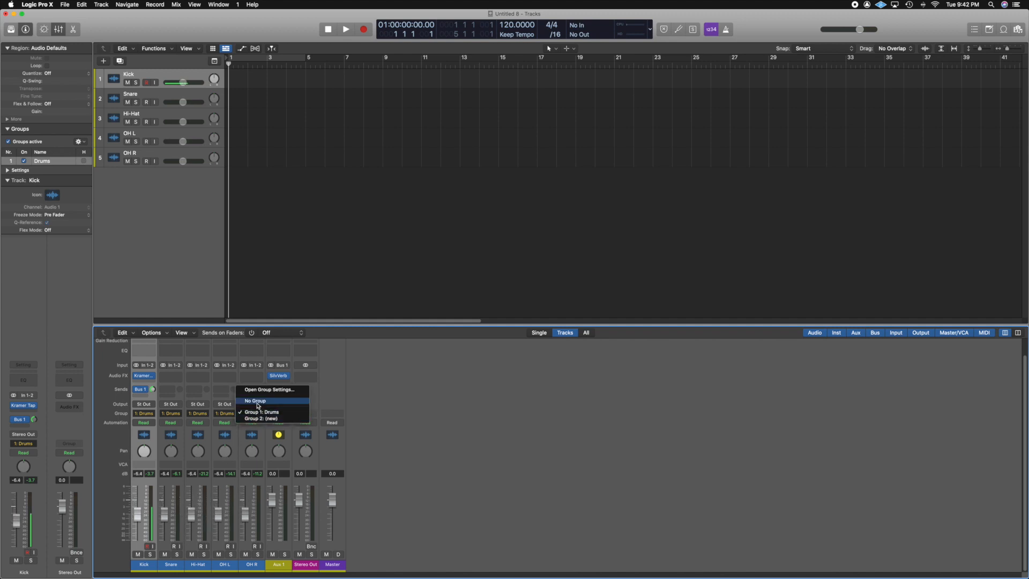
pyautogui.click(256, 440)
pyautogui.click(255, 439)
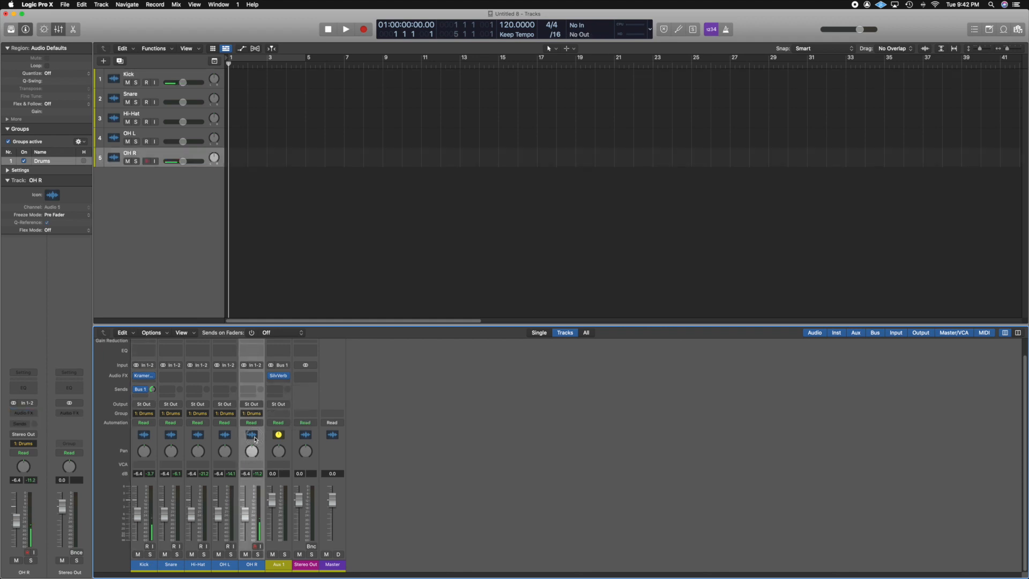
pyautogui.moveTo(255, 439); pyautogui.dragTo(144, 435)
pyautogui.click(152, 414)
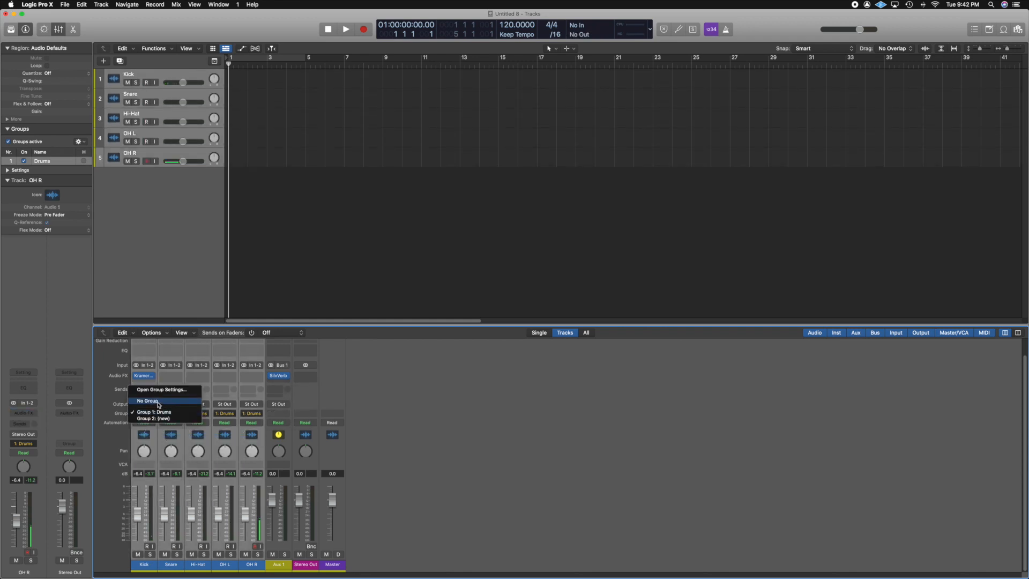
pyautogui.click(147, 400)
pyautogui.moveTo(139, 513); pyautogui.dragTo(246, 522)
pyautogui.click(145, 486)
pyautogui.click(165, 504)
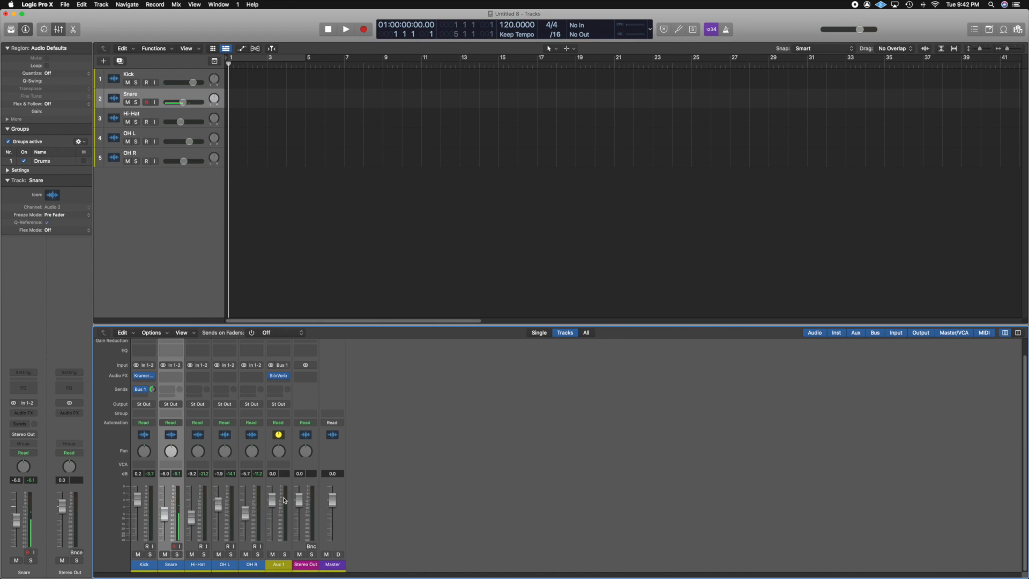
# Select all five drum channels and assign them together to the Drums group.
pyautogui.click(149, 436)
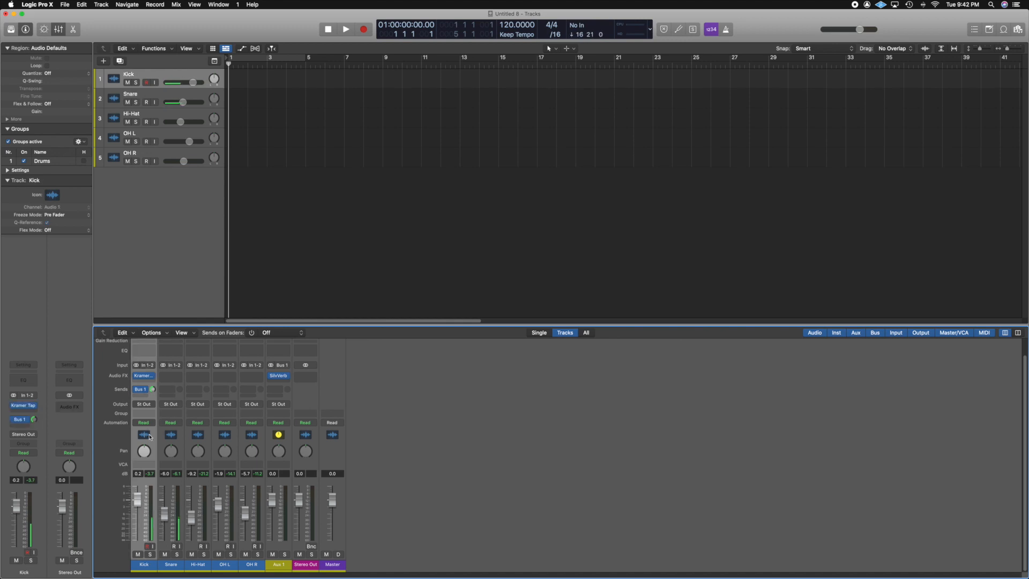
pyautogui.moveTo(150, 437); pyautogui.dragTo(253, 438)
pyautogui.click(249, 413)
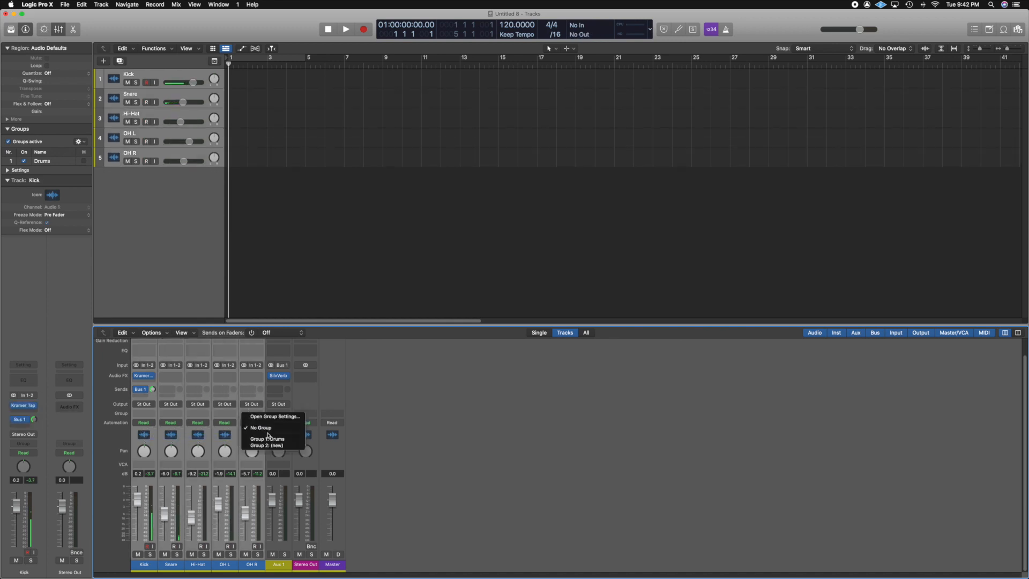
pyautogui.click(268, 438)
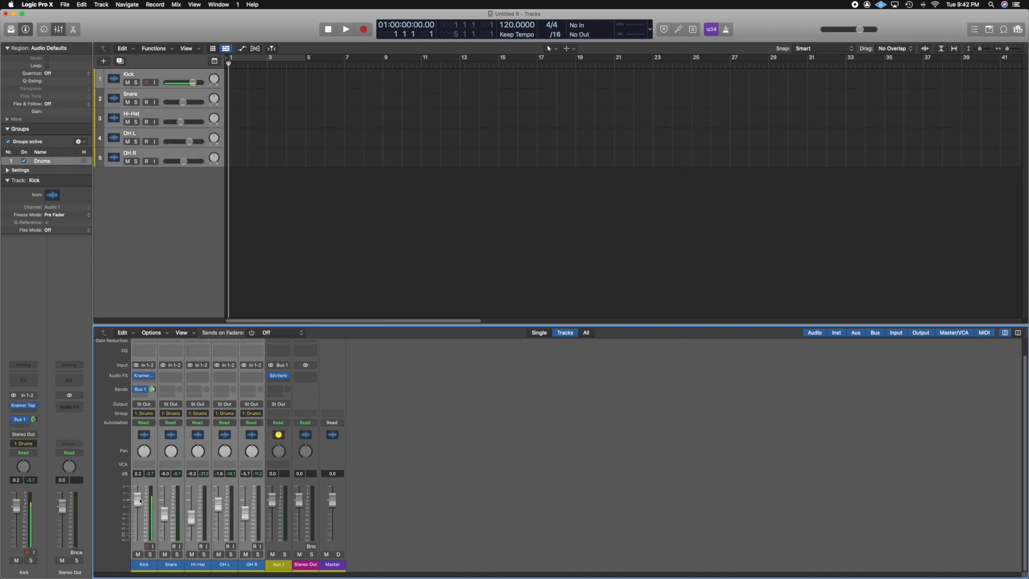
# Nudge the grouped Kick fader, then set the drum channels to No Group.
pyautogui.moveTo(140, 501)
pyautogui.mouseDown()
pyautogui.moveTo(131, 526)
pyautogui.moveTo(130, 477)
pyautogui.moveTo(122, 551)
pyautogui.moveTo(126, 474)
pyautogui.moveTo(130, 569)
pyautogui.moveTo(135, 501)
pyautogui.mouseUp()
pyautogui.click(151, 414)
pyautogui.click(159, 426)
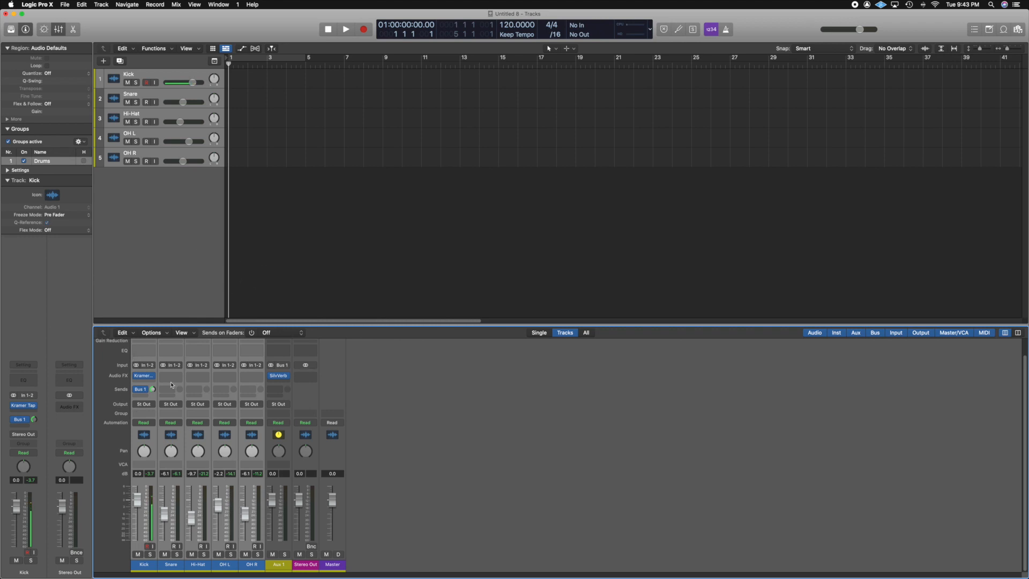
# Select the five drum tracks and combine them into a Summing Stack.
pyautogui.click(156, 82)
pyautogui.keyDown('shift'); pyautogui.click(165, 154); pyautogui.keyUp('shift')
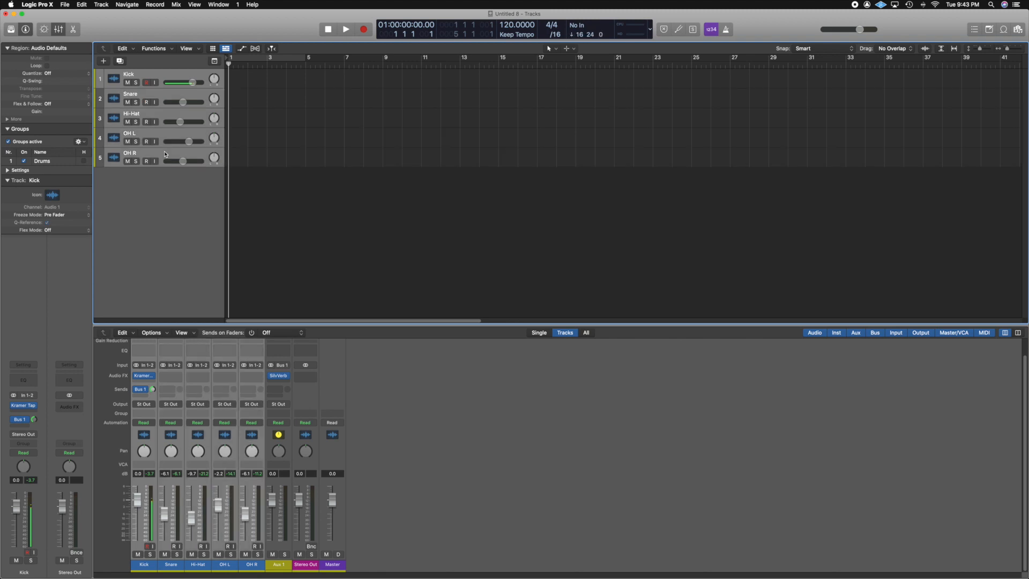
pyautogui.rightClick(165, 155)
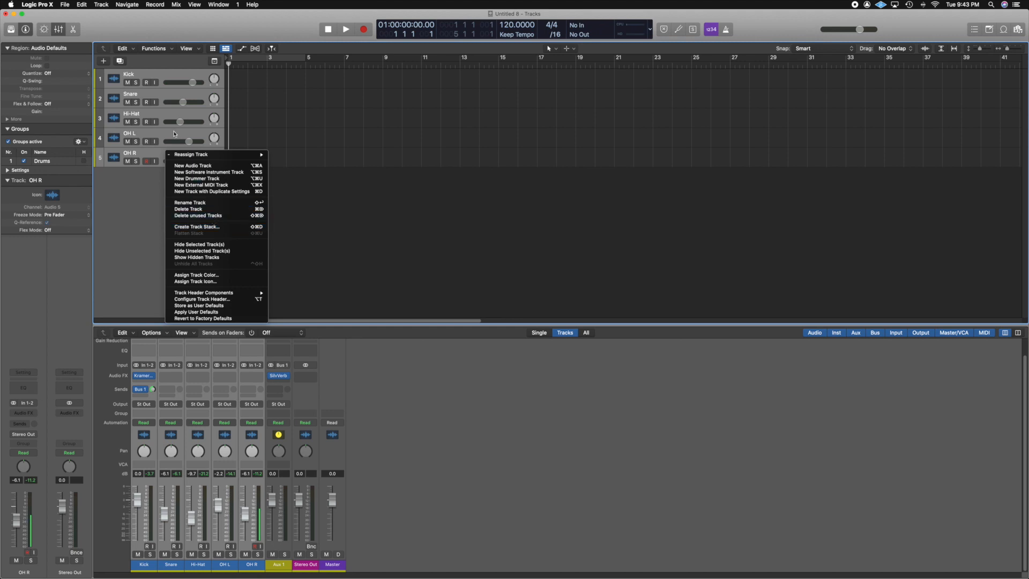
pyautogui.click(169, 156)
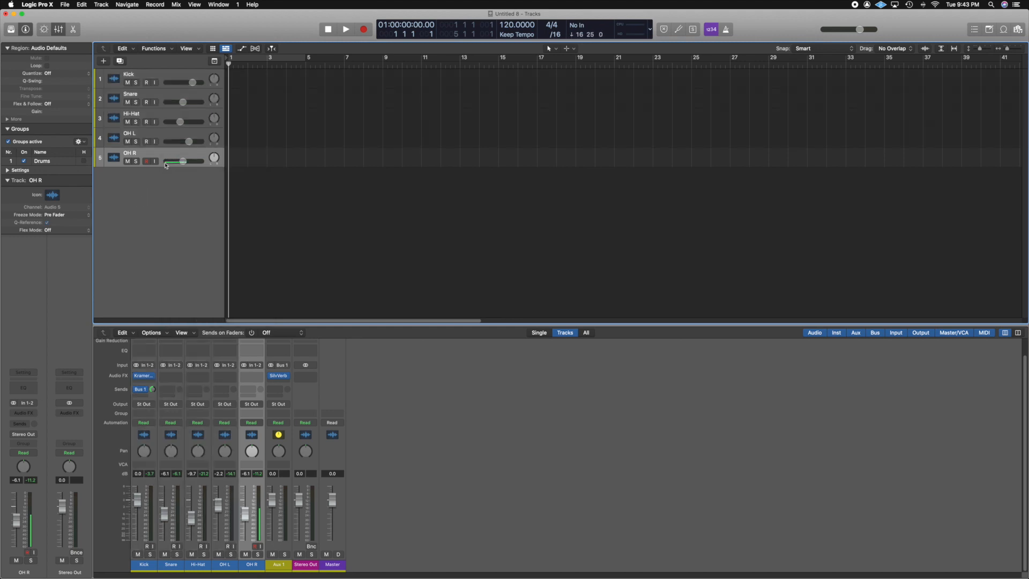
pyautogui.click(163, 78)
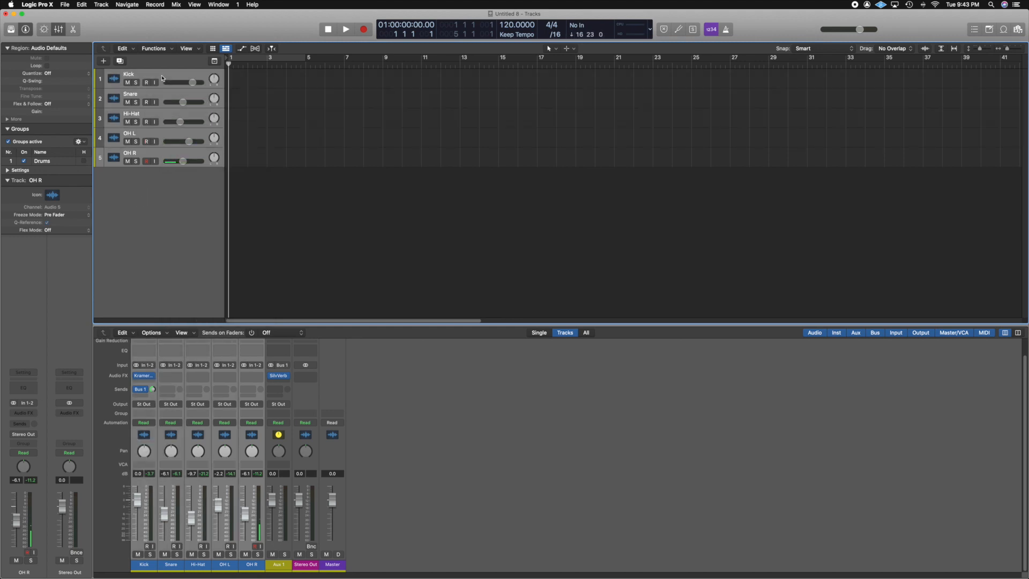
pyautogui.press('super+shift+d')
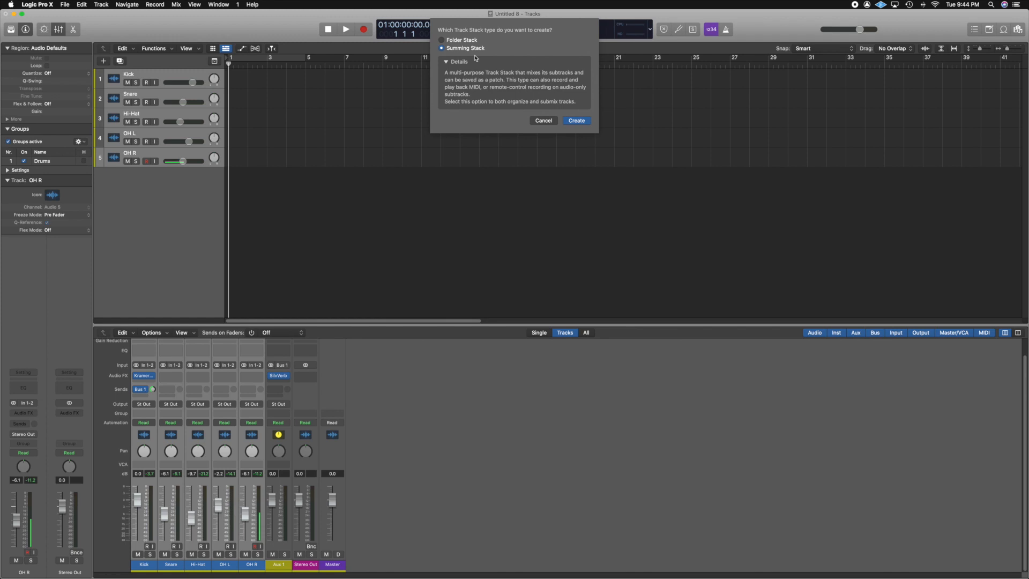
pyautogui.click(576, 120)
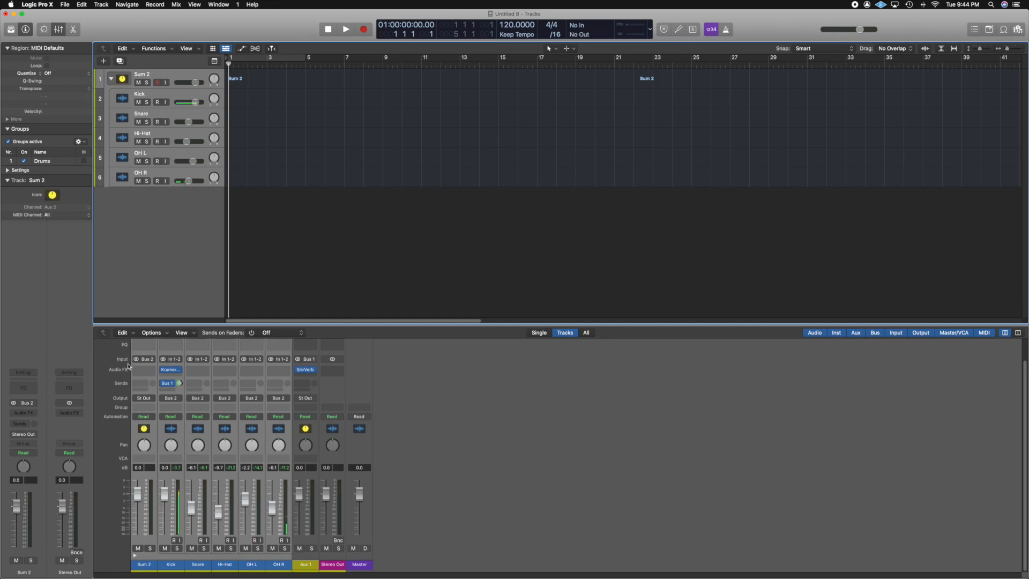
# Try adding Bus 1 sends to the Sum 2 and drum channels, setting the Kick send to Post Fader.
pyautogui.scroll(2, 128, 366)
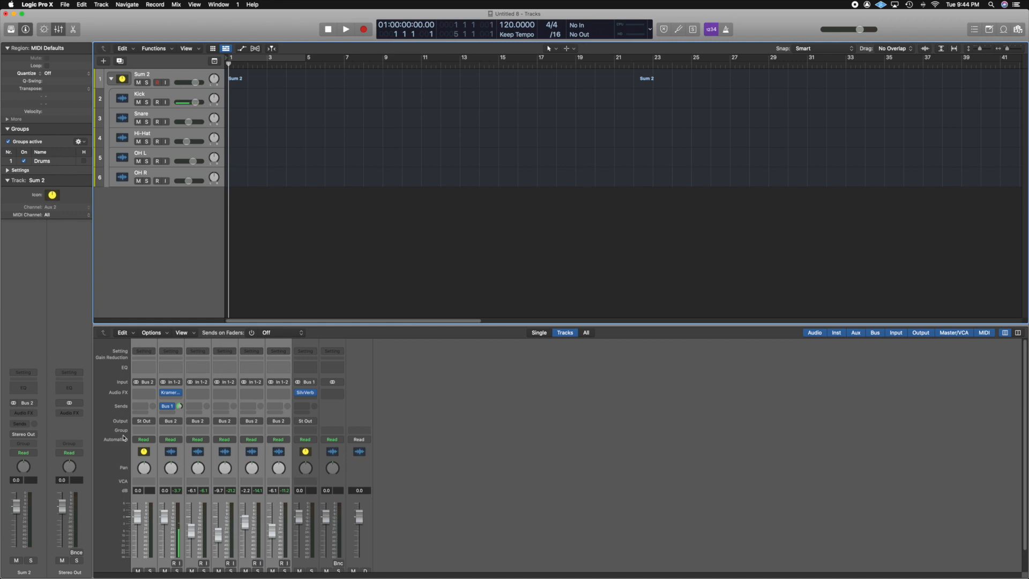
pyautogui.scroll(-2, 123, 436)
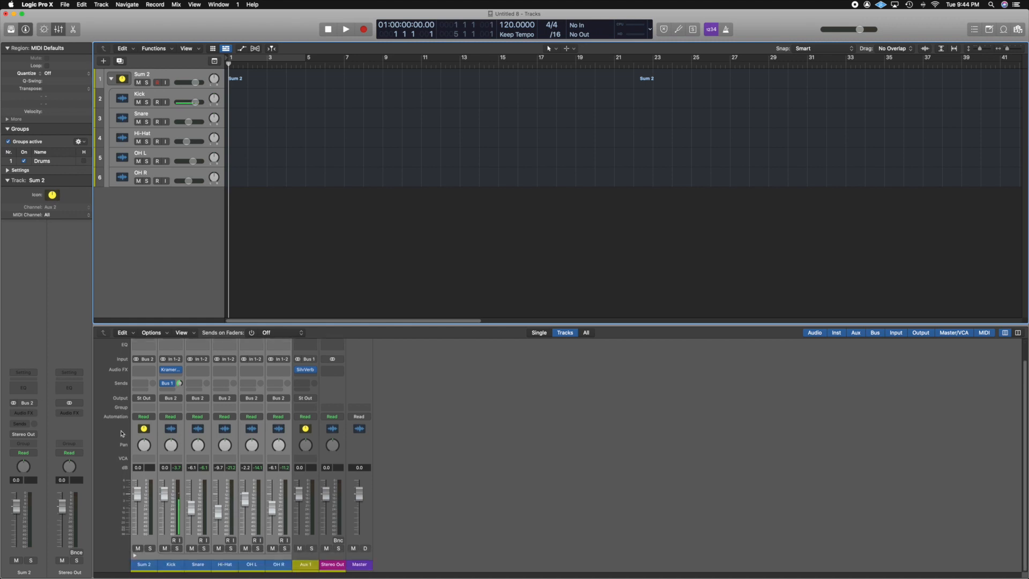
pyautogui.scroll(2, 110, 445)
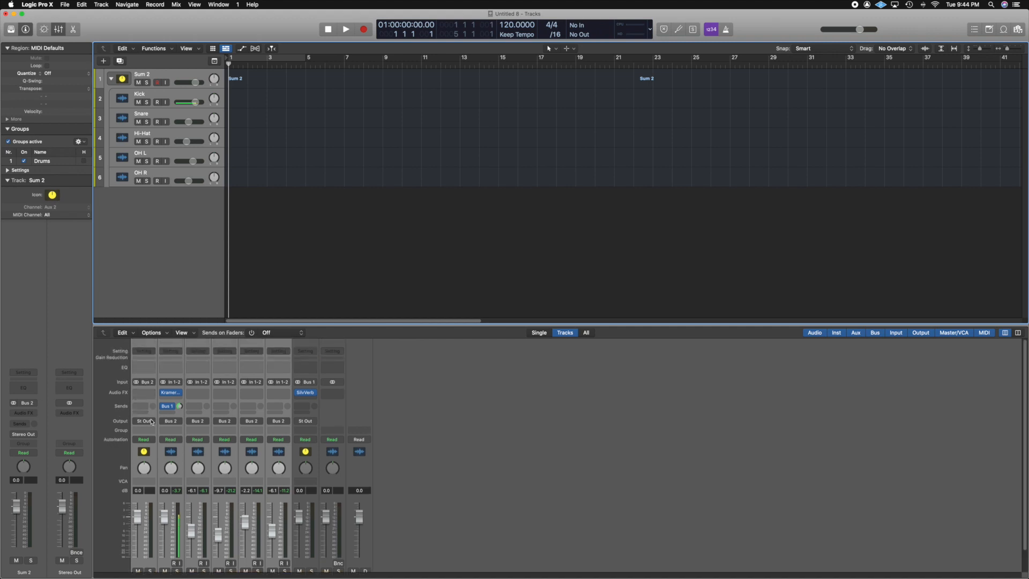
pyautogui.scroll(-2, 152, 421)
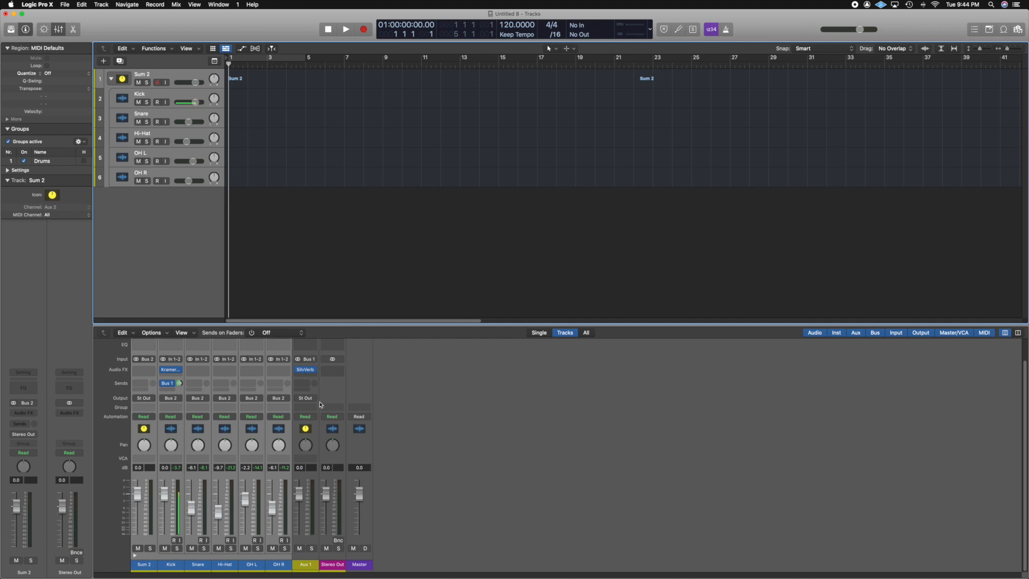
pyautogui.click(141, 383)
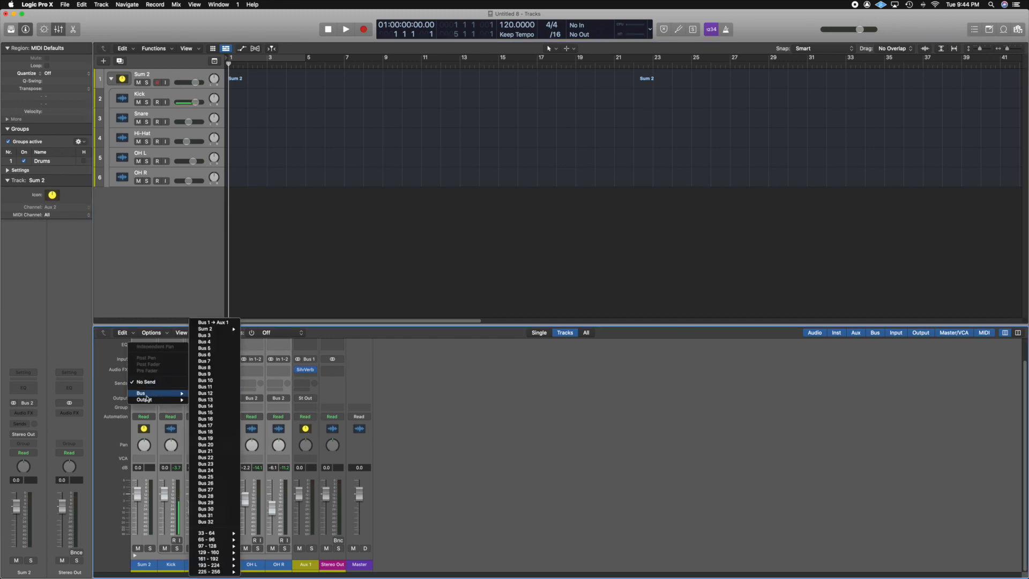
pyautogui.click(106, 394)
pyautogui.click(170, 384)
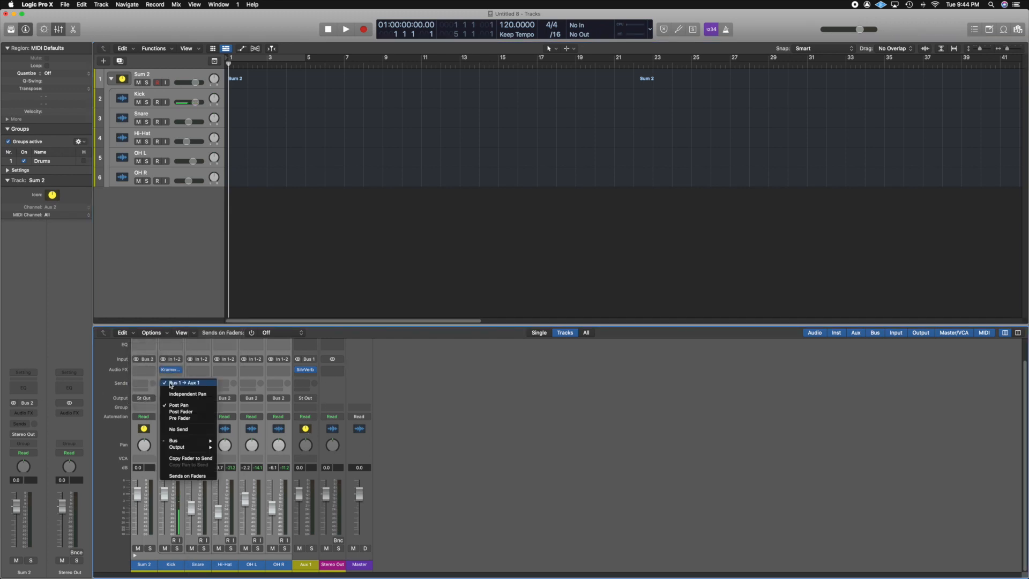
pyautogui.click(184, 412)
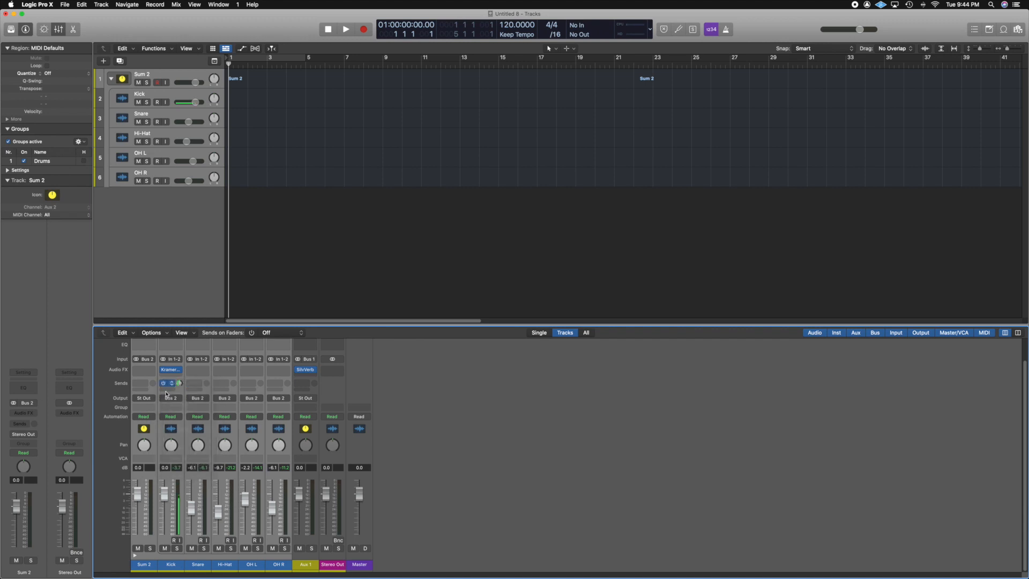
pyautogui.click(140, 384)
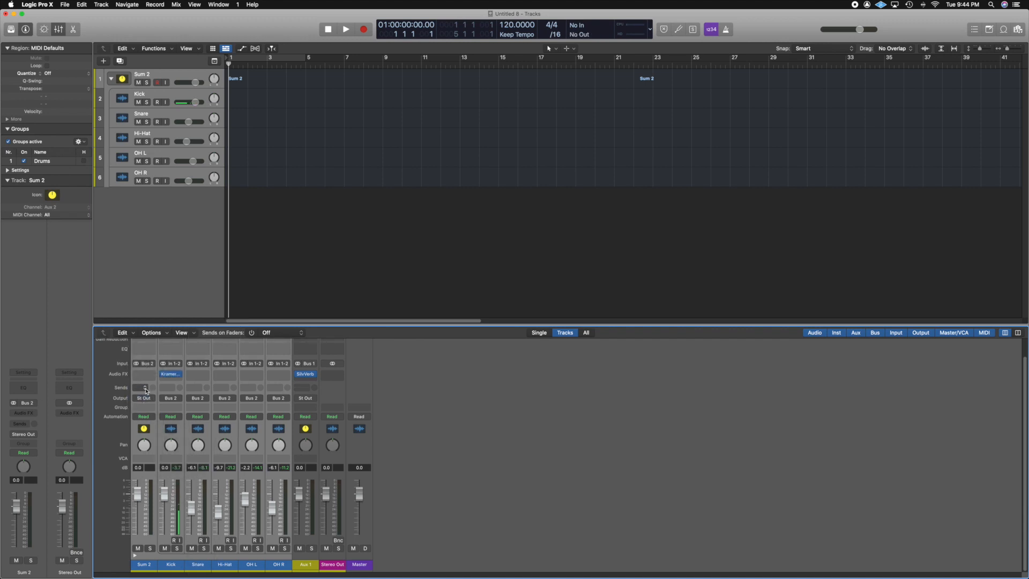
pyautogui.moveTo(148, 401)
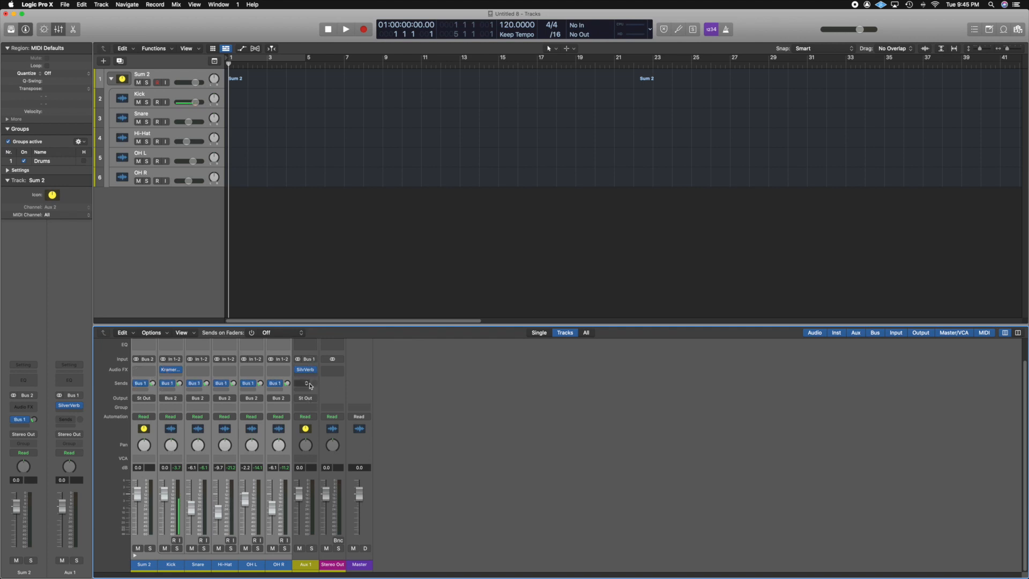
# Undo the send changes and the Summing Stack of the drum tracks.
pyautogui.press('super+z')
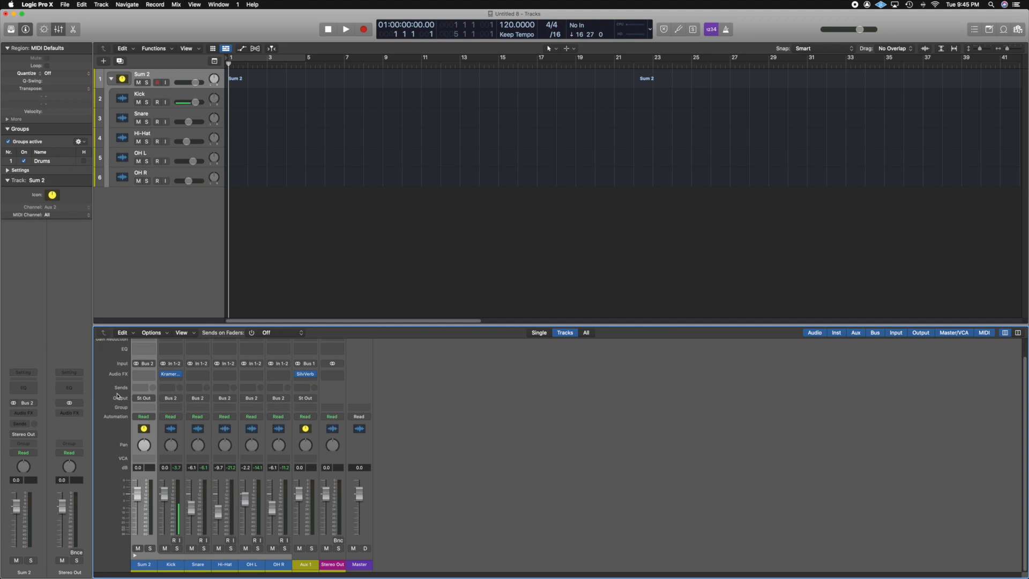
pyautogui.press('super+z')
pyautogui.press('super+z')
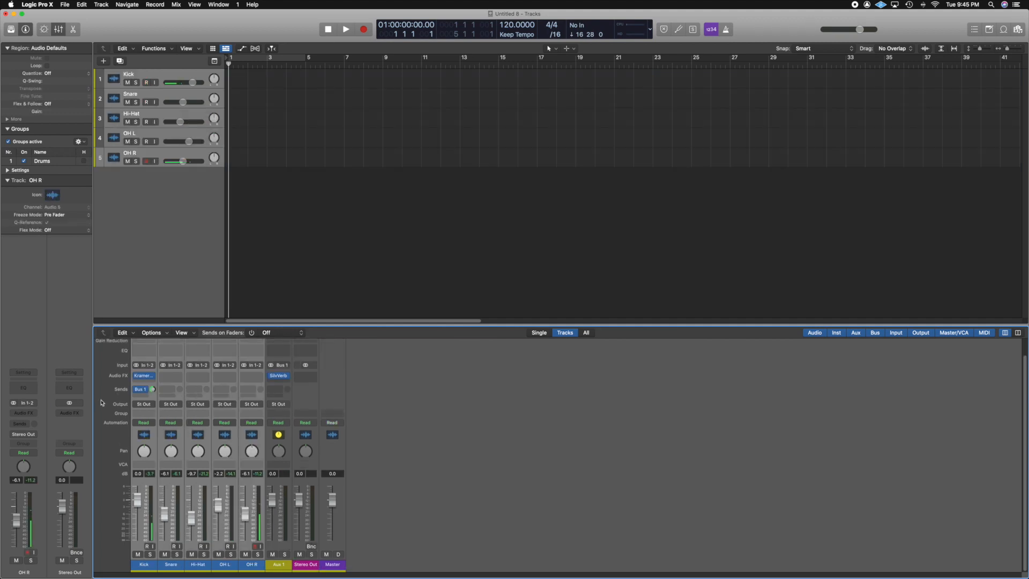
# Combine the five drum tracks into a Folder Stack and expand it in the mixer.
pyautogui.click(146, 295)
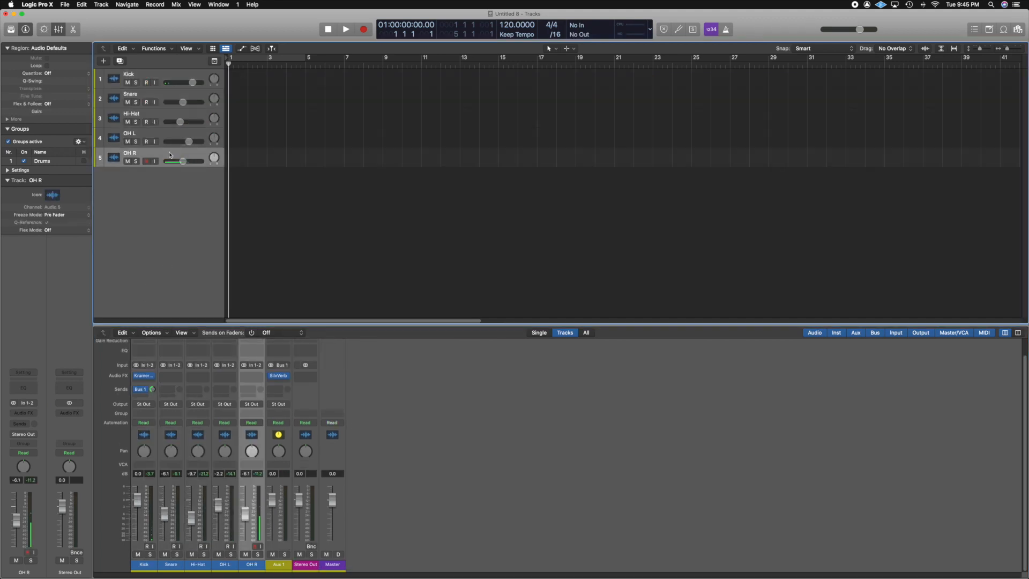
pyautogui.click(167, 78)
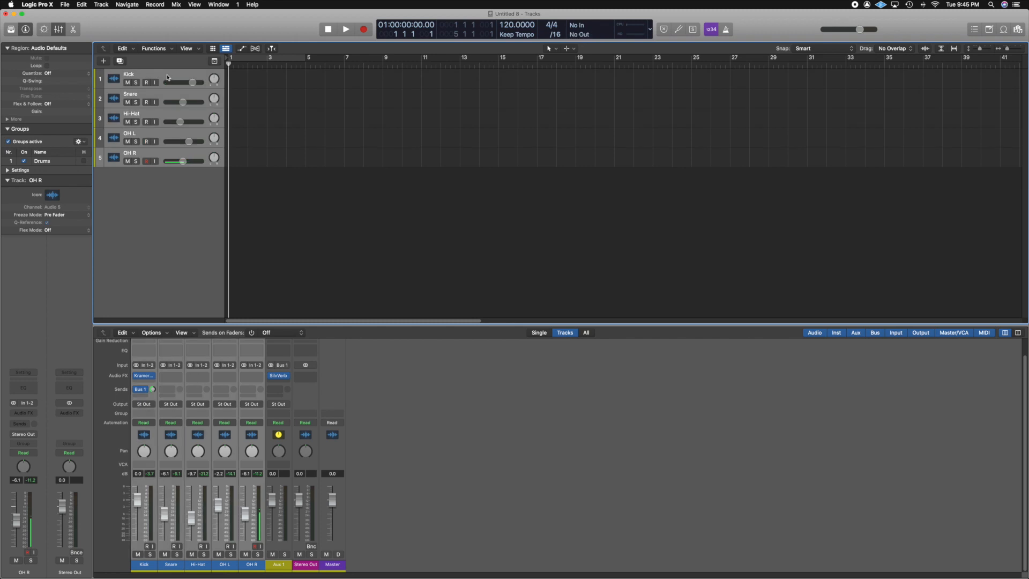
pyautogui.rightClick(167, 78)
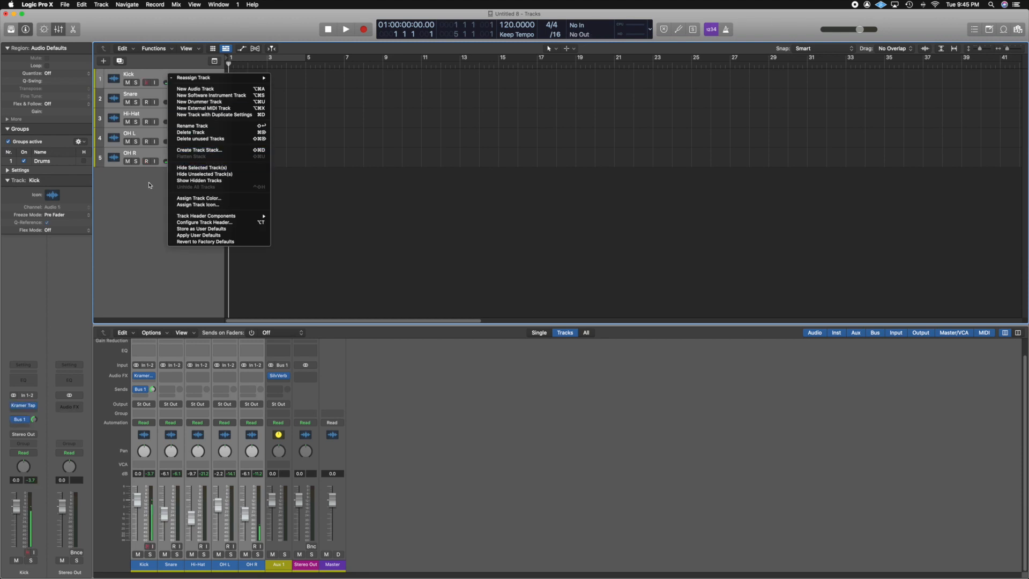
pyautogui.click(149, 186)
pyautogui.press('super+shift+d')
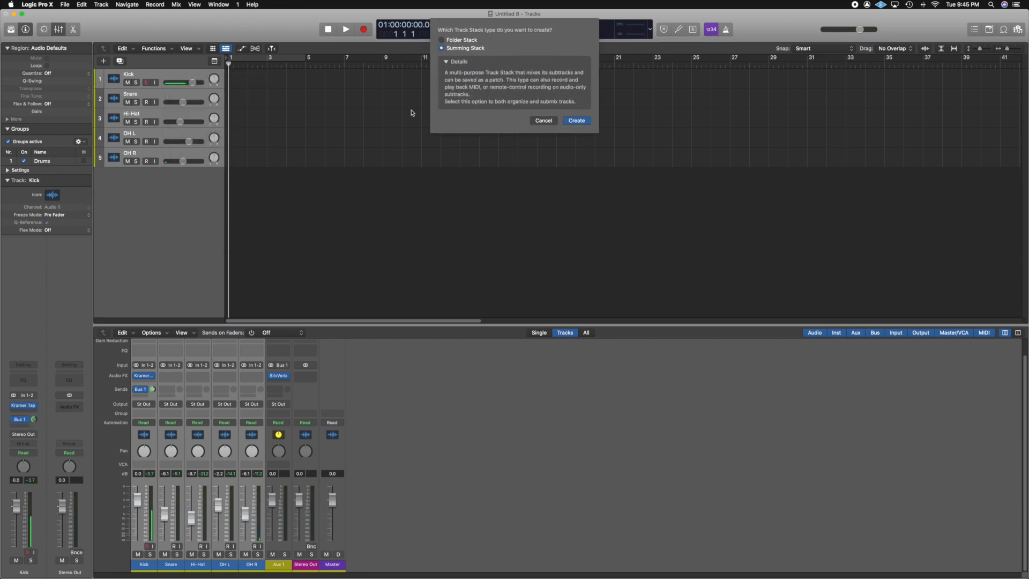
pyautogui.click(443, 41)
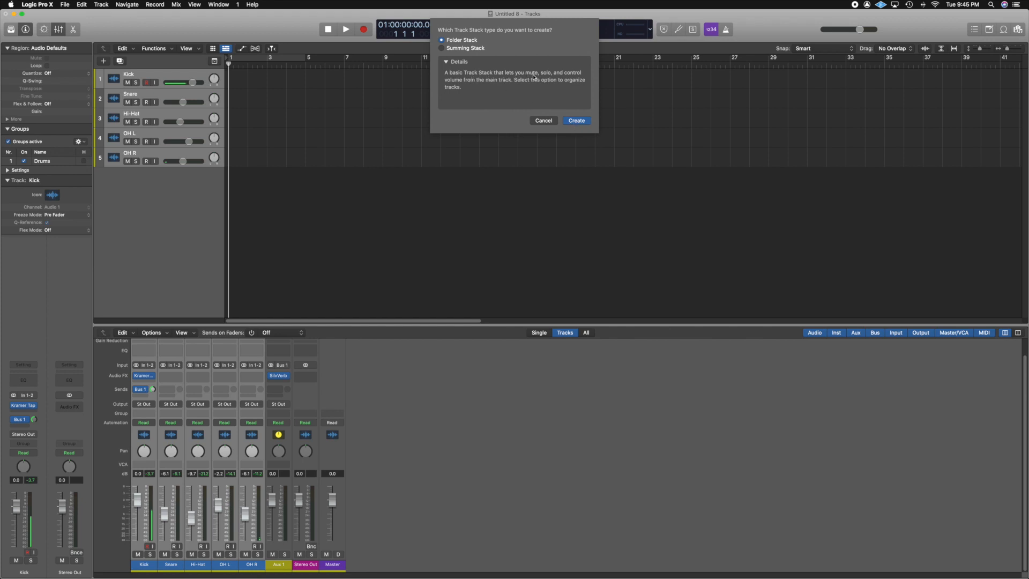
pyautogui.click(572, 121)
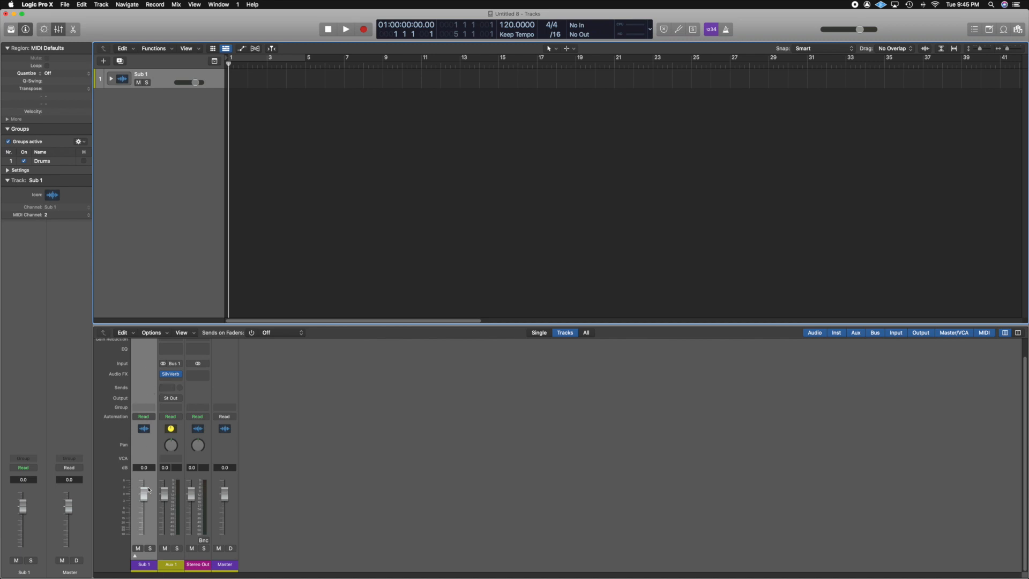
pyautogui.click(135, 557)
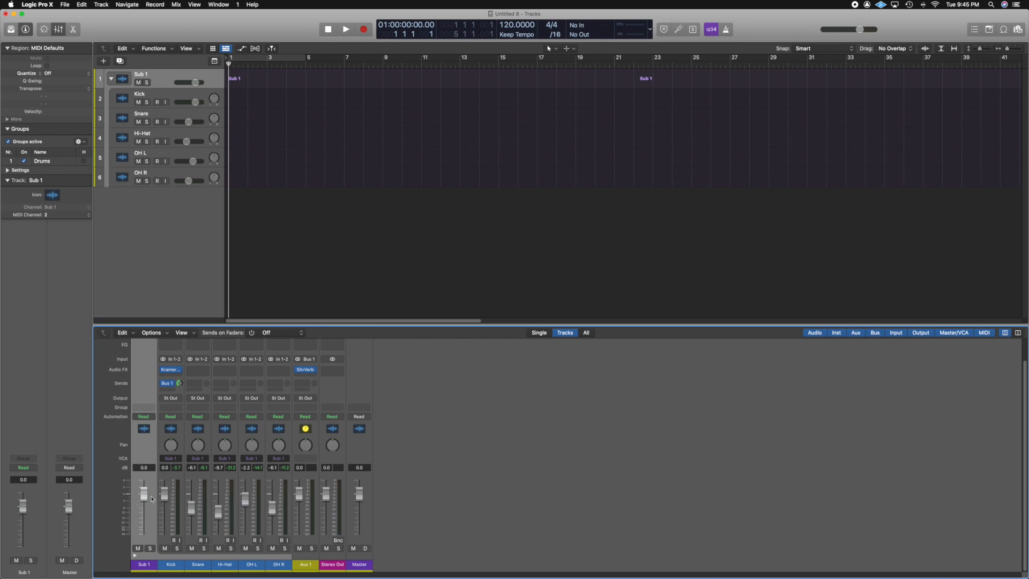
# Nudge the Sub 1 stack fader, then undo the Folder Stack creation.
pyautogui.moveTo(144, 493)
pyautogui.mouseDown()
pyautogui.moveTo(138, 538)
pyautogui.moveTo(137, 500)
pyautogui.mouseUp()
pyautogui.moveTo(145, 498); pyautogui.dragTo(144, 507)
pyautogui.moveTo(141, 503); pyautogui.dragTo(143, 490)
pyautogui.click(160, 211)
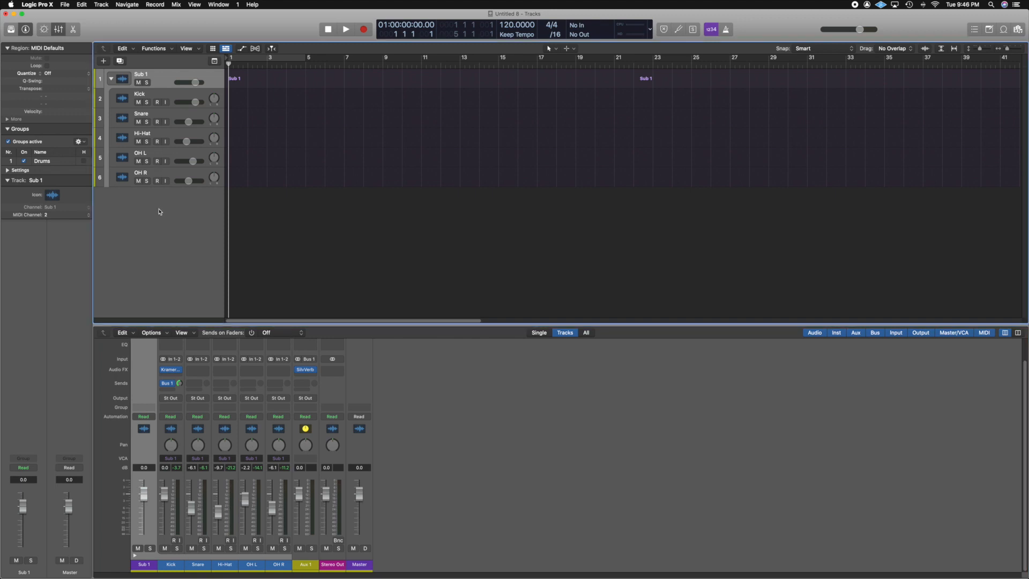
pyautogui.press('super+z')
pyautogui.click(159, 211)
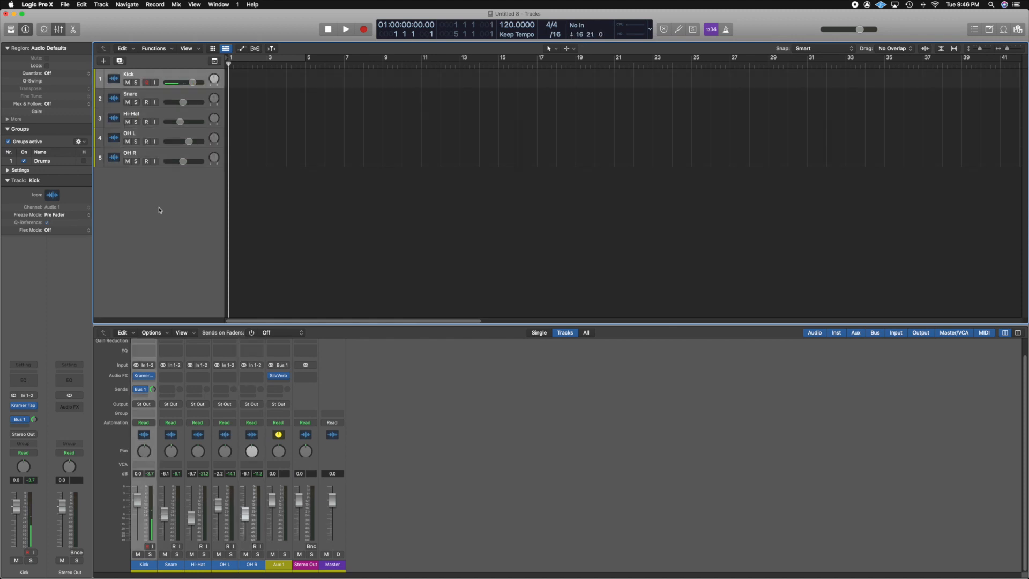
# Add three new audio tracks below the OH R track.
pyautogui.click(165, 155)
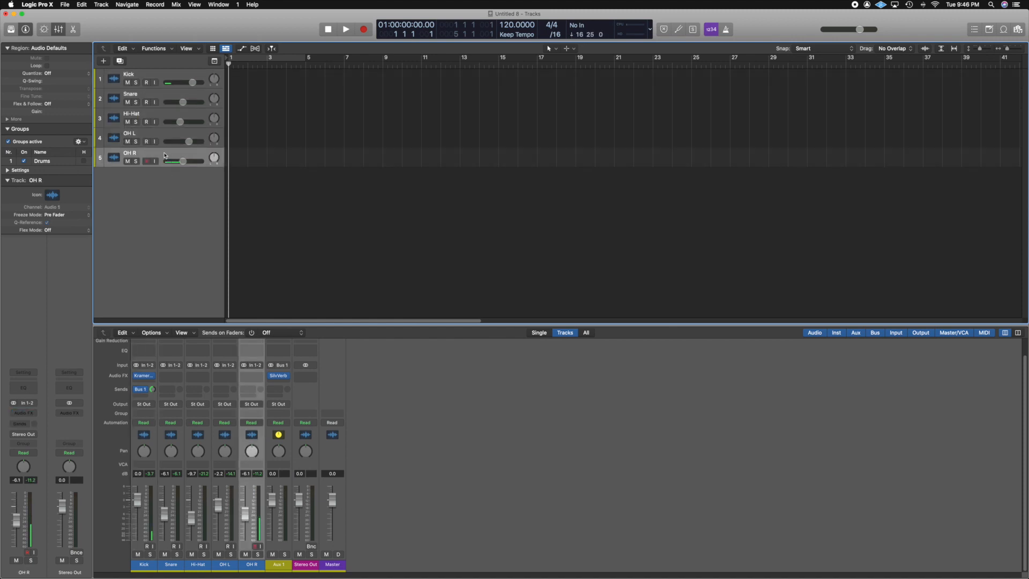
pyautogui.press('alt+super+a')
pyautogui.press('alt+super+a')
pyautogui.press('alt+super+a')
# Rename the three new tracks Bass DI, Bass Sm 57 and Bass RE-20.
pyautogui.doubleClick(136, 173)
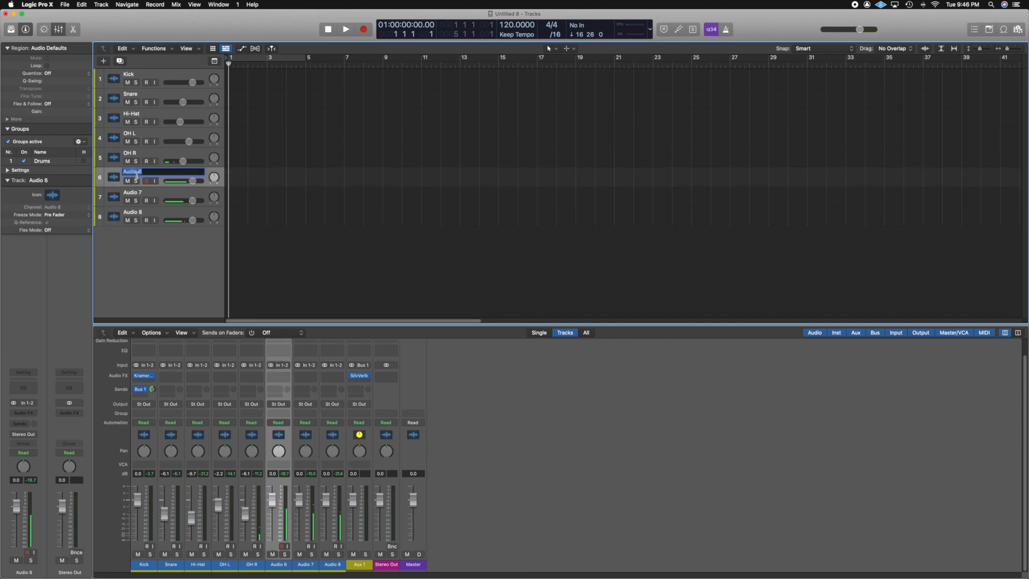
pyautogui.write('Bass DI')
pyautogui.doubleClick(133, 195)
pyautogui.write('Bass')
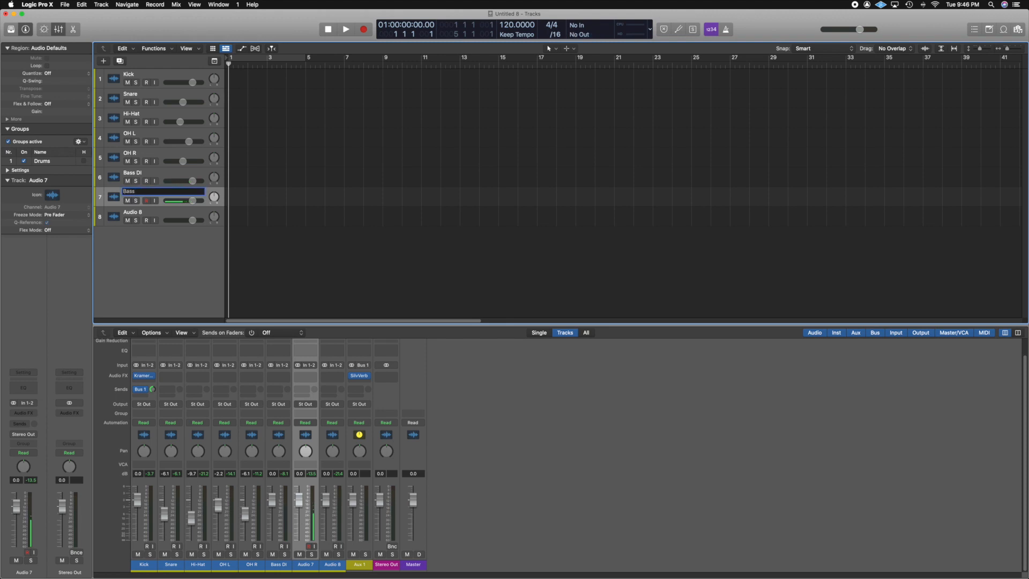
pyautogui.write(' Sm 57')
pyautogui.press('Tab')
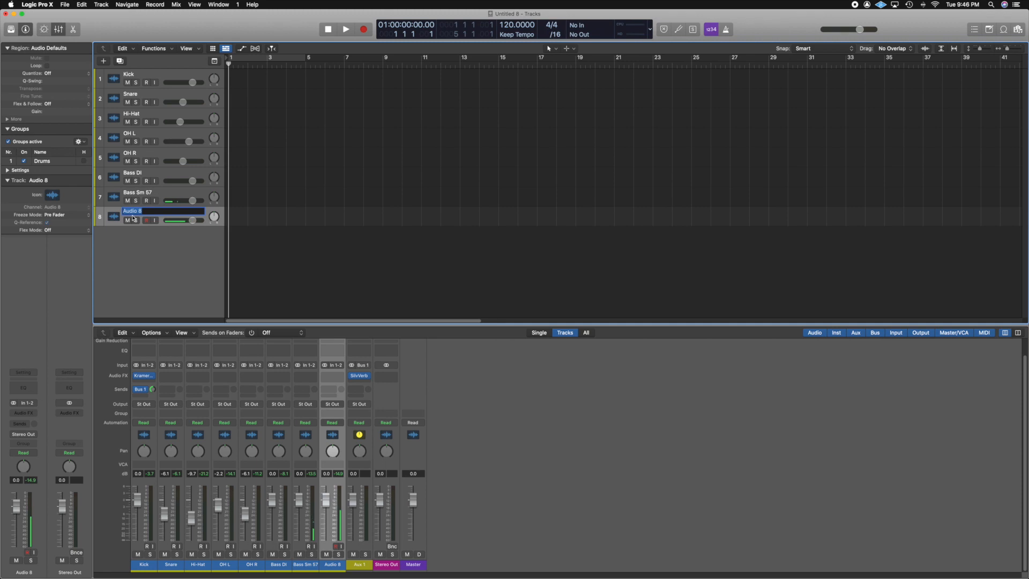
pyautogui.write('Bass RE-20')
pyautogui.press('Return')
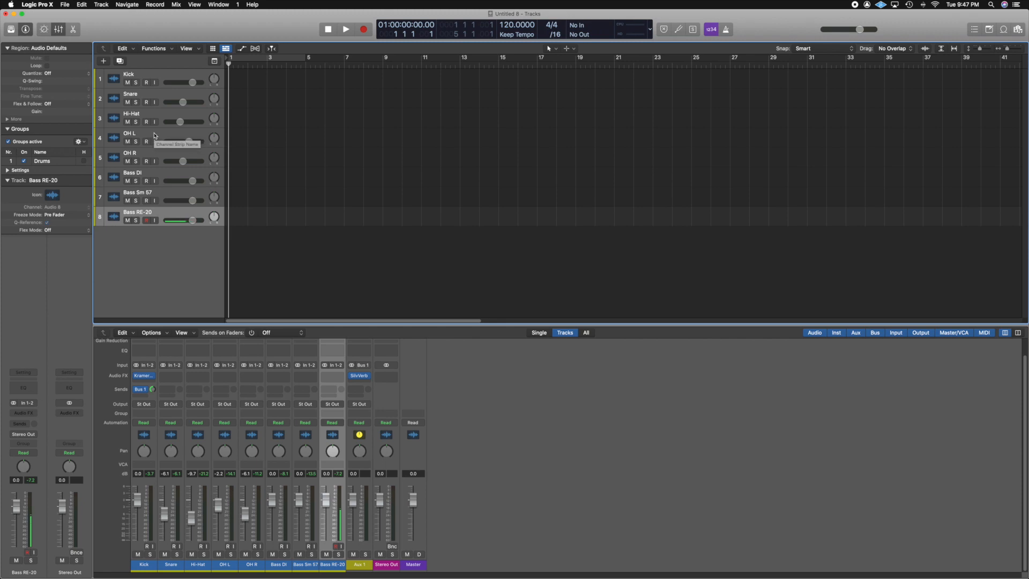
# Select the five drum tracks and combine them into a Folder Stack.
pyautogui.click(163, 74)
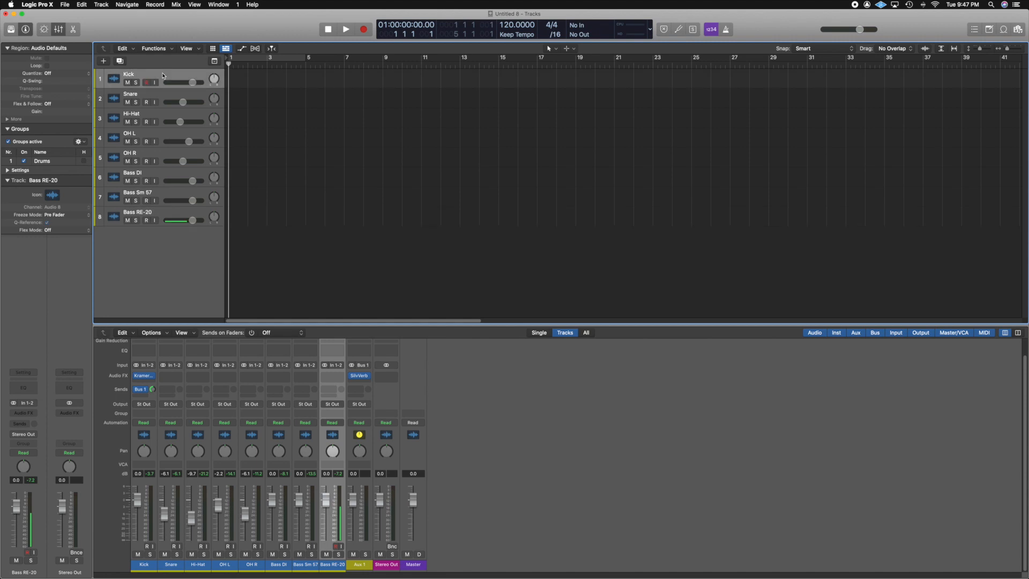
pyautogui.rightClick(163, 152)
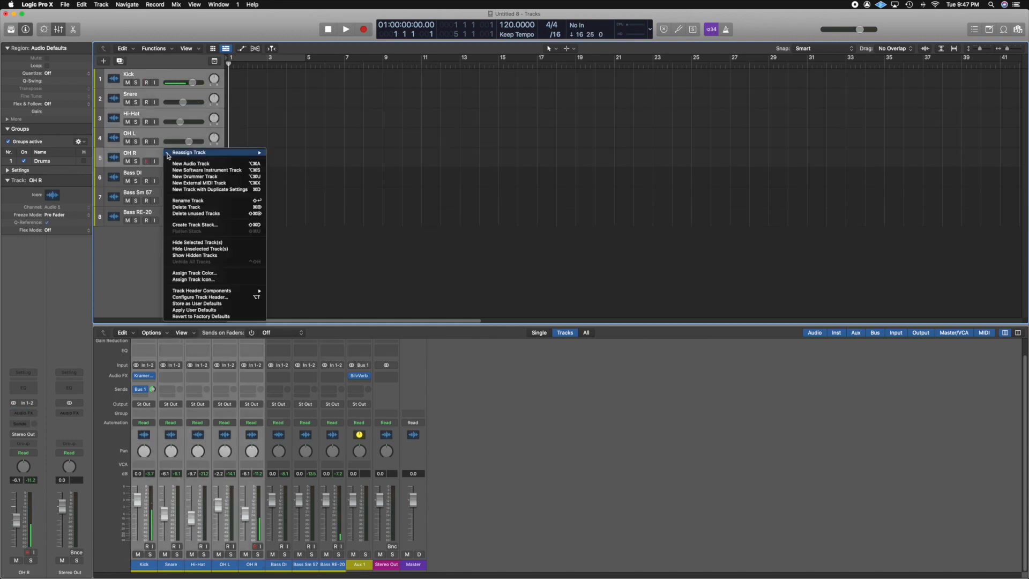
pyautogui.click(201, 225)
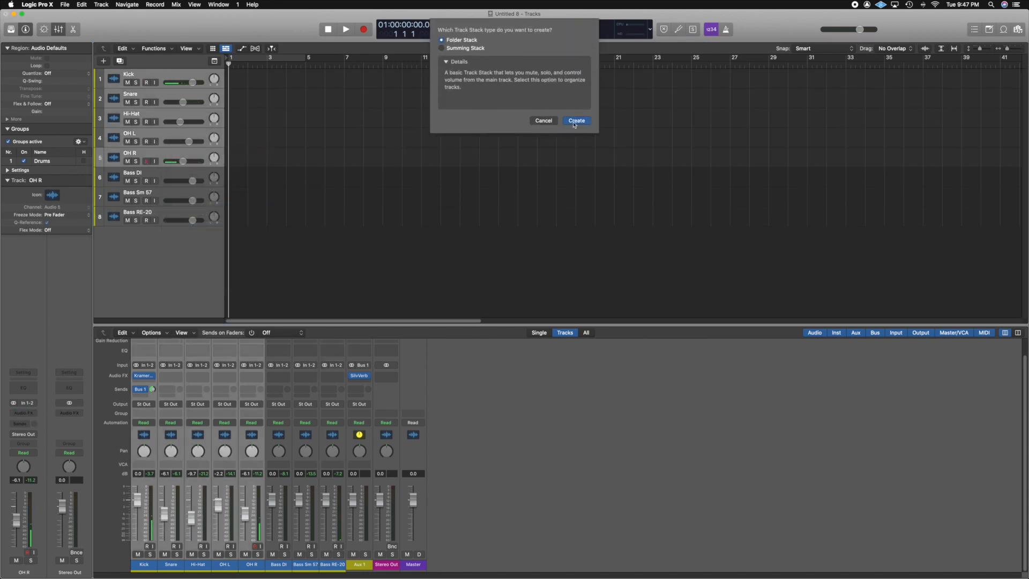
pyautogui.click(575, 119)
# Select the three bass tracks and combine them into a second Folder Stack.
pyautogui.click(163, 97)
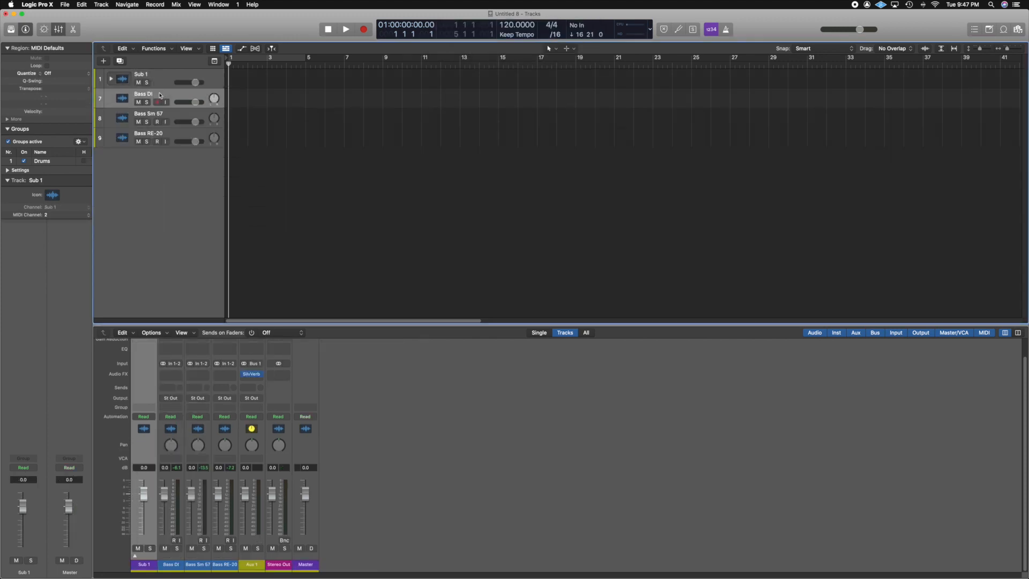
pyautogui.rightClick(170, 135)
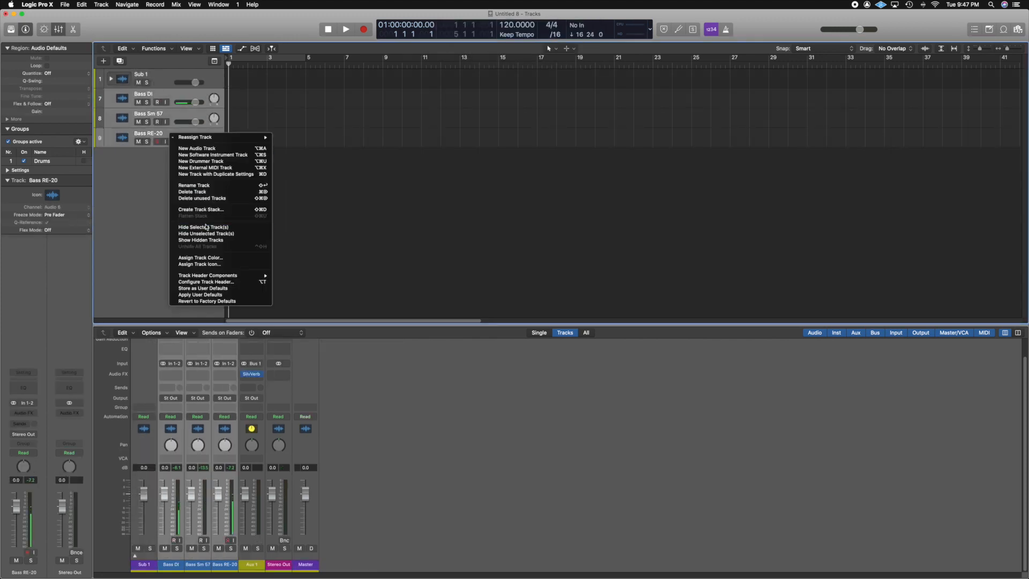
pyautogui.click(213, 209)
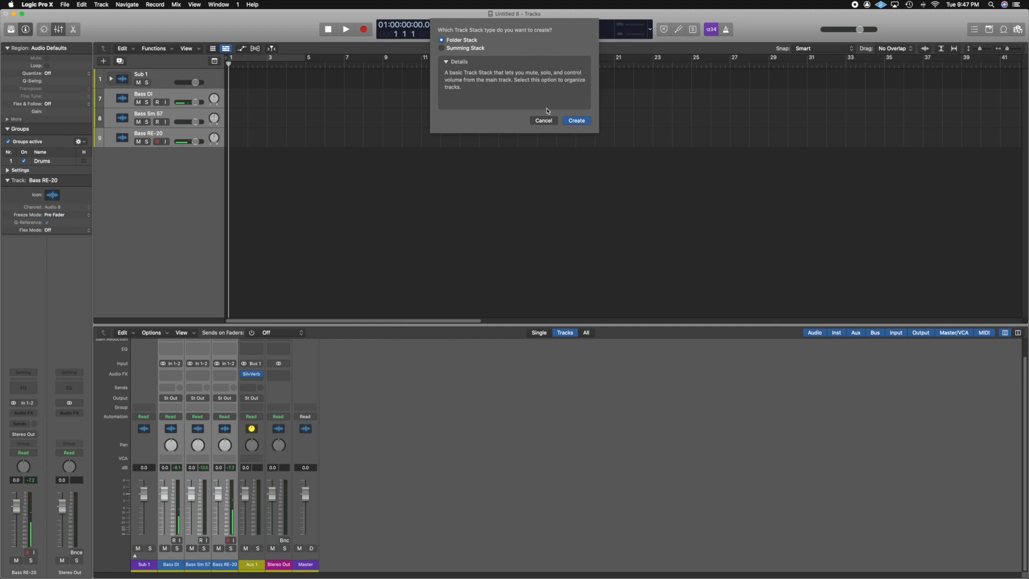
pyautogui.click(576, 120)
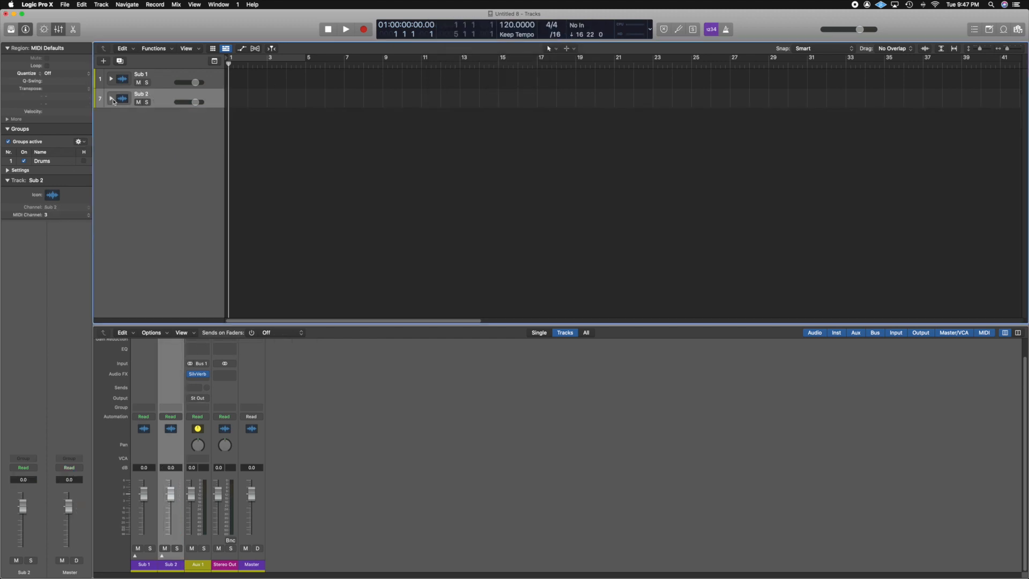
# Expand both stacks and lower the Sub 1 fader to about -4.8 dB and Sub 2 to about -3.9 dB.
pyautogui.click(111, 98)
pyautogui.click(111, 79)
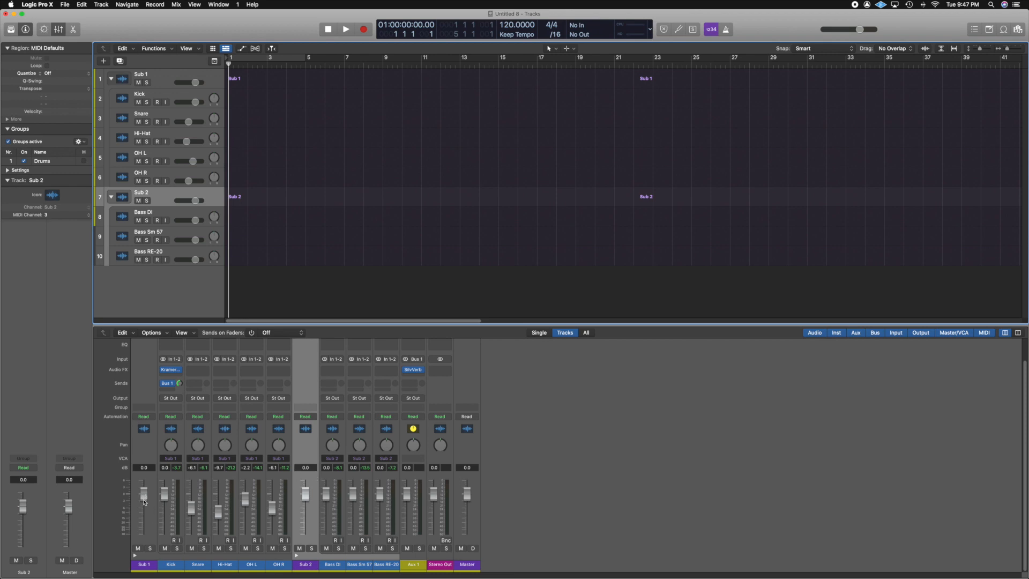
pyautogui.moveTo(143, 501)
pyautogui.mouseDown()
pyautogui.moveTo(146, 521)
pyautogui.moveTo(146, 511)
pyautogui.mouseUp()
pyautogui.moveTo(306, 497); pyautogui.dragTo(302, 515)
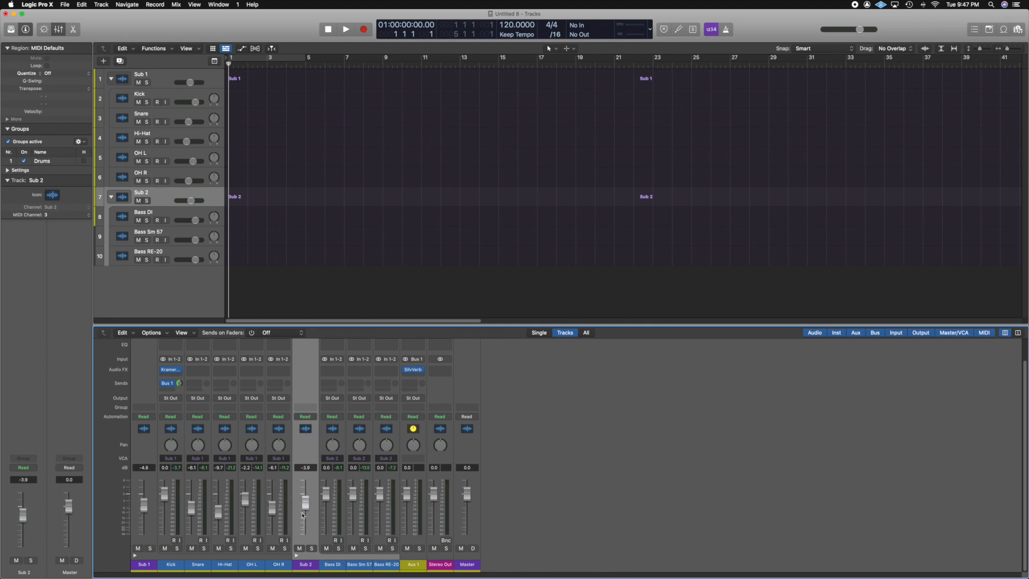
# Undo the last three actions, including the bass Folder Stack.
pyautogui.press('super+z')
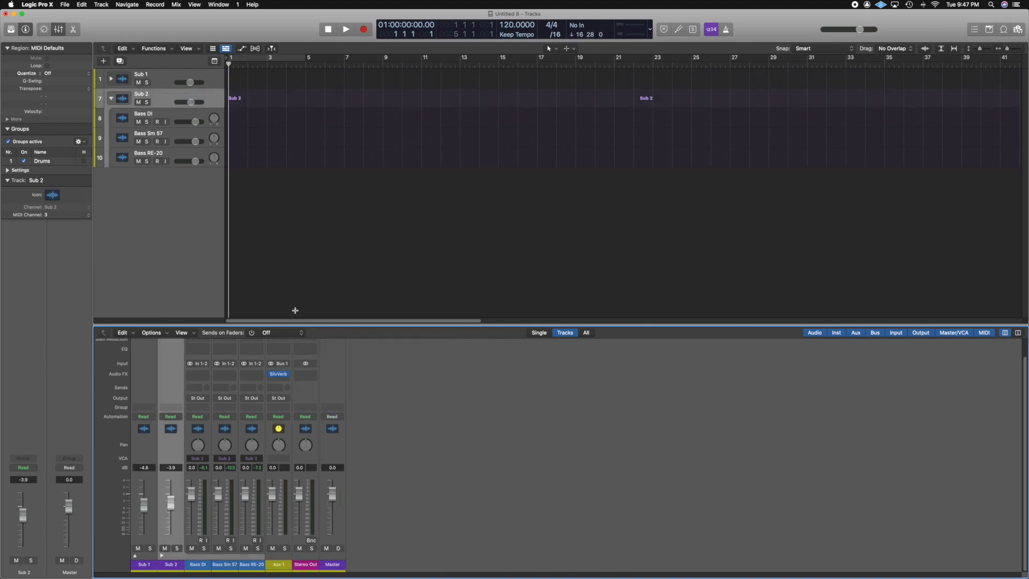
pyautogui.press('super+z')
# Undo the drum Folder Stack so the drum tracks are back at top level.
pyautogui.press('super+z')
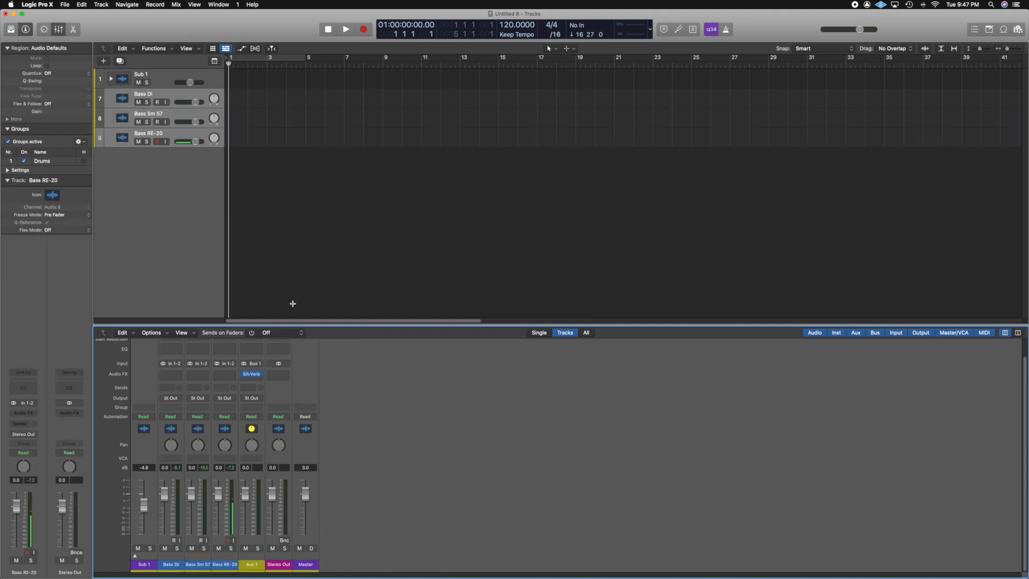
pyautogui.press('super+z')
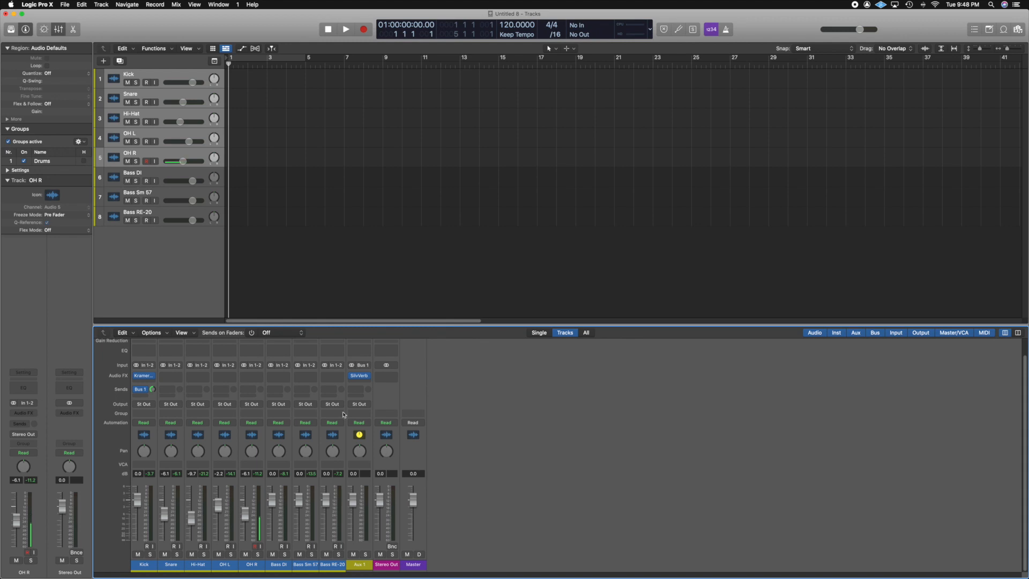
# Assign the Kick, Snare, Hi-Hat, OH L and OH R channels to Group 1: Drums.
pyautogui.click(149, 415)
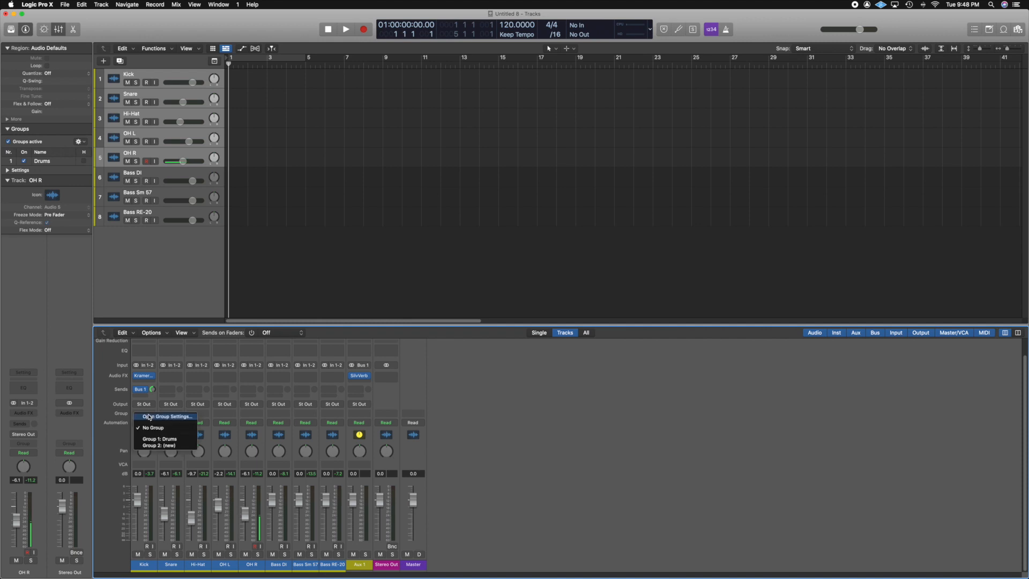
pyautogui.click(167, 442)
pyautogui.click(170, 413)
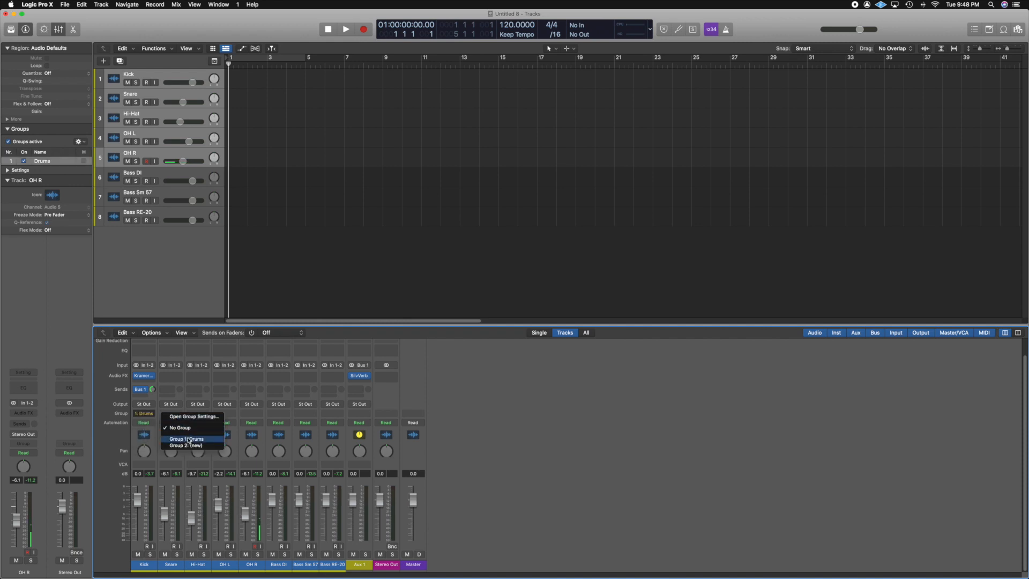
pyautogui.click(185, 439)
pyautogui.click(198, 414)
pyautogui.click(206, 439)
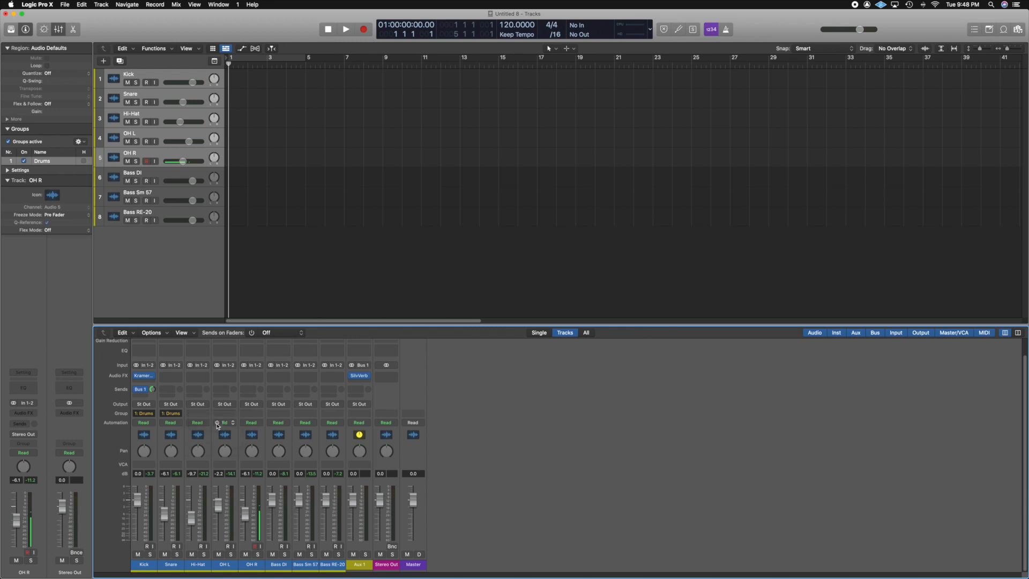
pyautogui.click(221, 415)
pyautogui.click(236, 438)
pyautogui.click(252, 414)
pyautogui.click(262, 439)
# Create a new Group 2 and assign the Bass DI, Bass Sm 57 and Bass RE-20 channels to it.
pyautogui.click(277, 414)
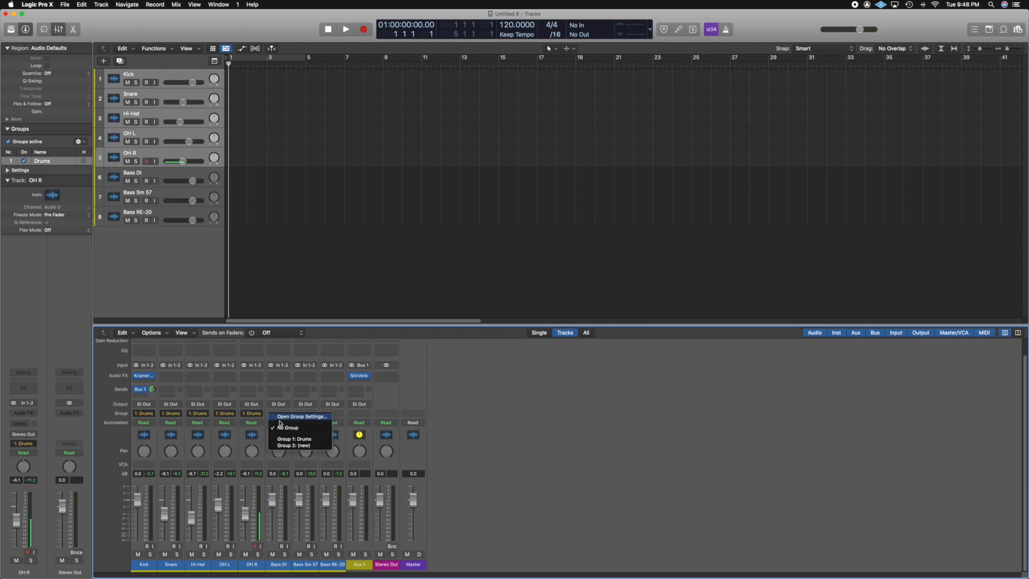
pyautogui.click(304, 446)
pyautogui.click(305, 414)
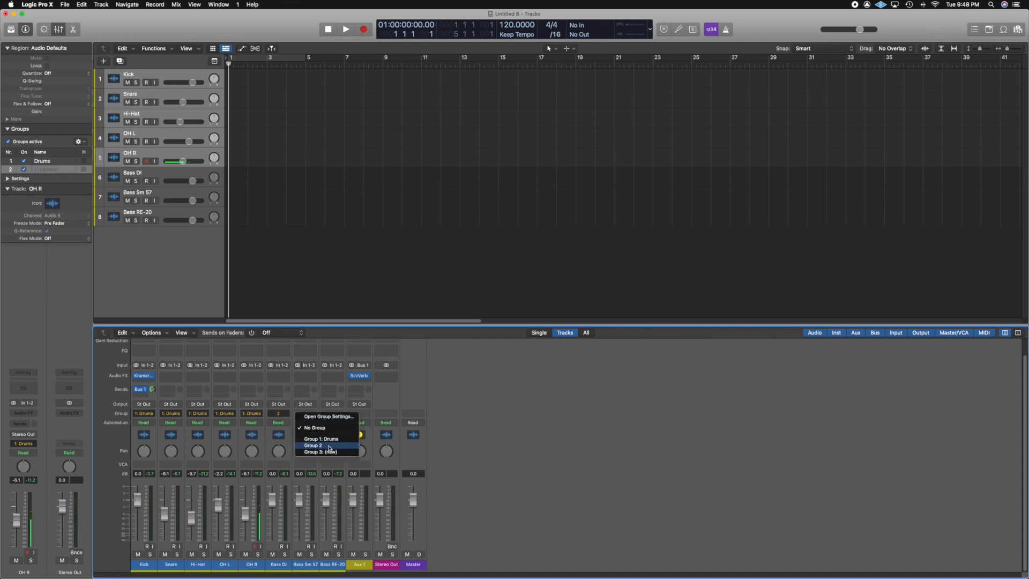
pyautogui.click(328, 445)
pyautogui.click(332, 414)
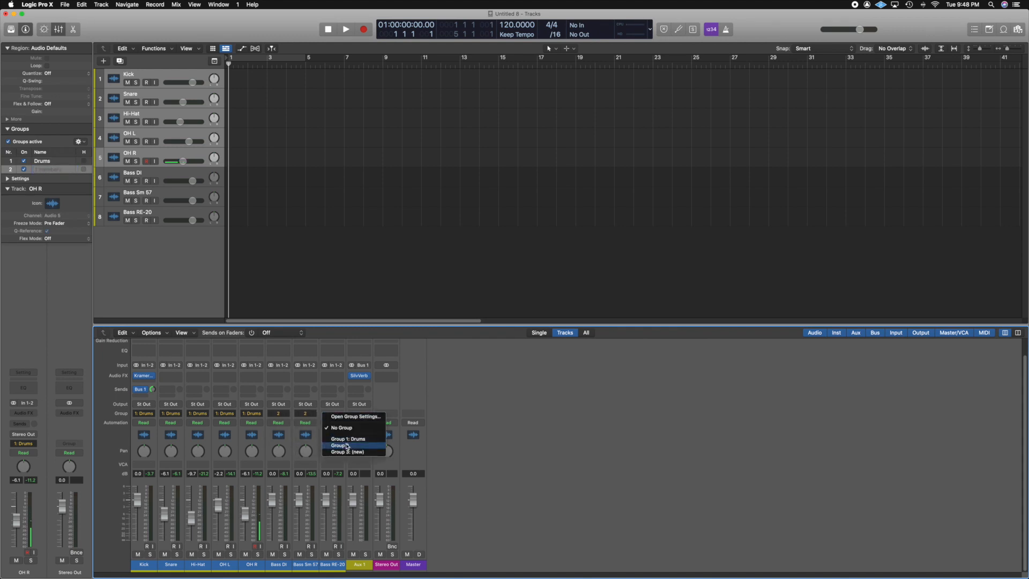
pyautogui.click(354, 445)
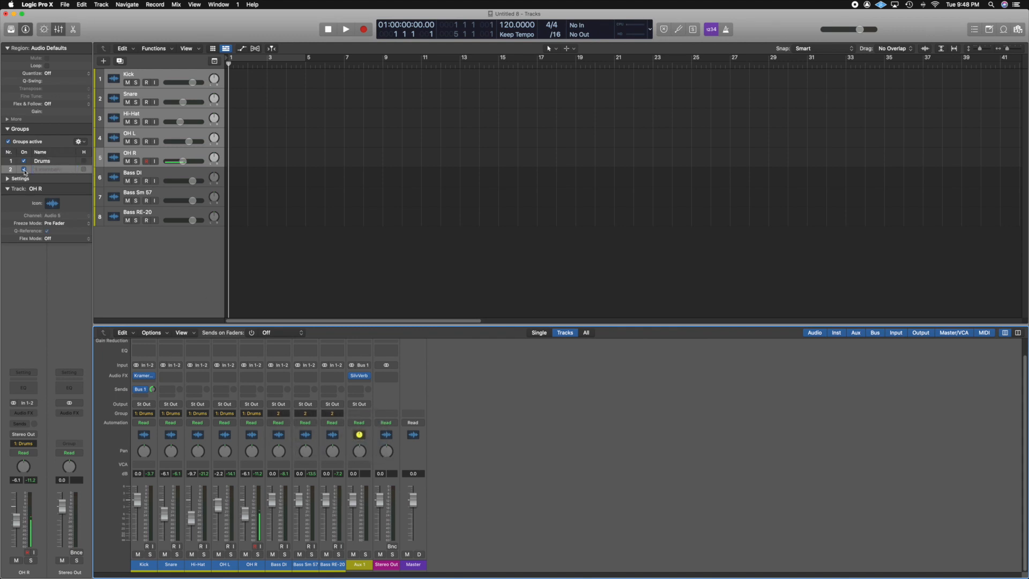
# Rename Group 2 to Bass Guitar in the inspector's Groups list.
pyautogui.click(8, 130)
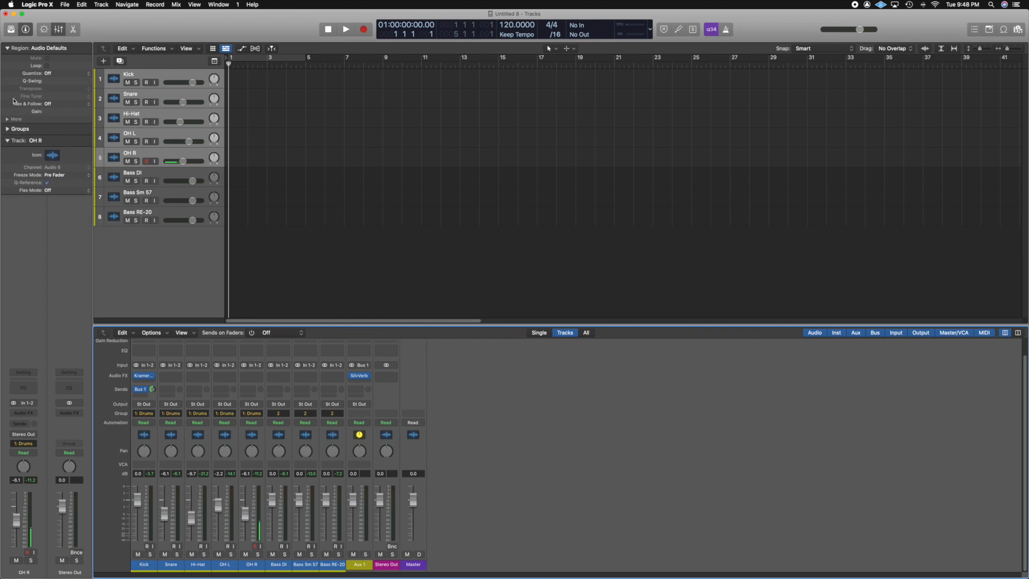
pyautogui.press('i')
pyautogui.press('i')
pyautogui.press('i')
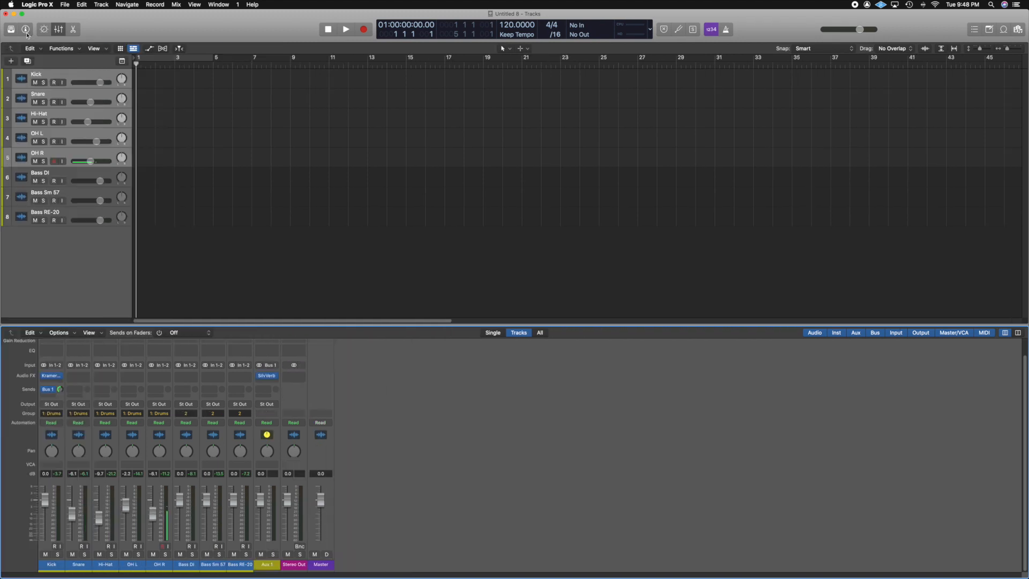
pyautogui.press('i')
pyautogui.click(31, 130)
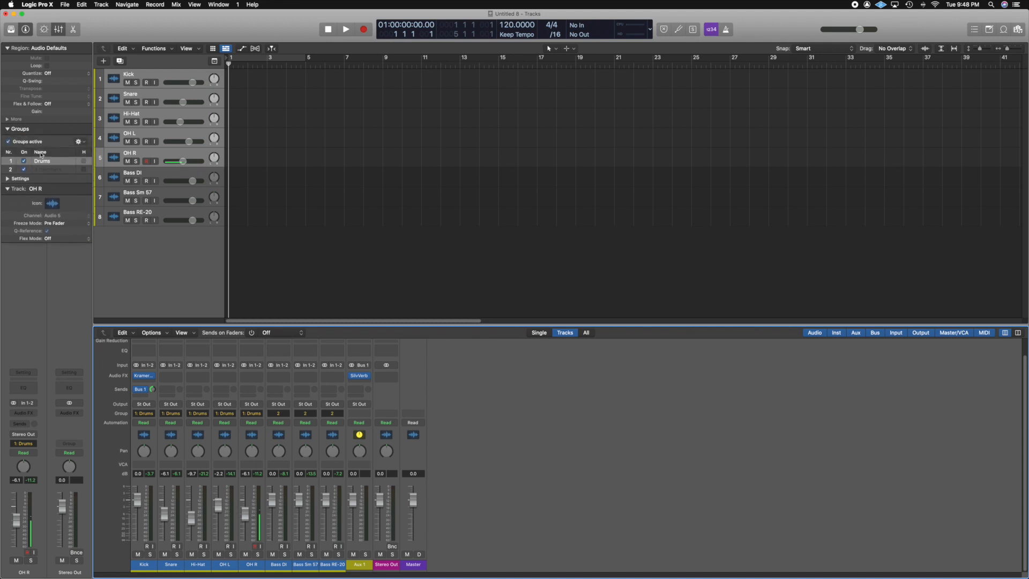
pyautogui.click(47, 171)
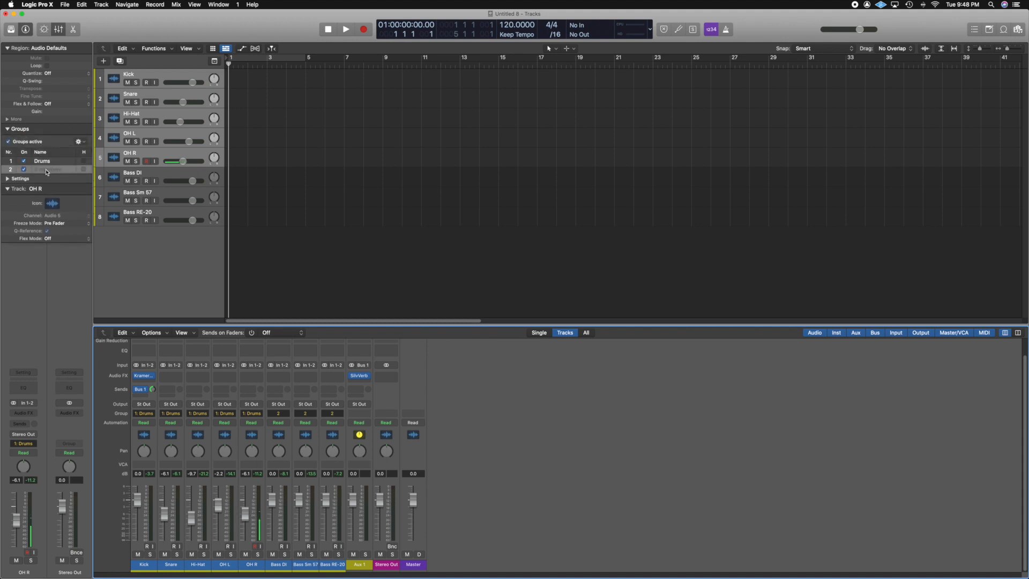
pyautogui.doubleClick(46, 170)
pyautogui.write('Bass Guitar')
pyautogui.press('Return')
# Create a new VCA fader for the three bass channels and name it DRUM/BASS.
pyautogui.click(282, 437)
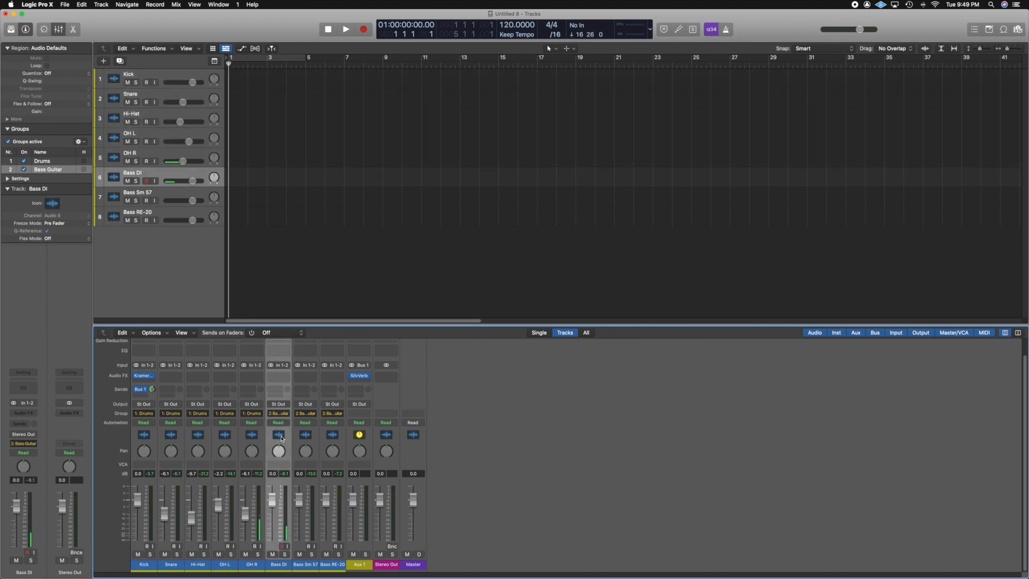
pyautogui.keyDown('shift'); pyautogui.click(329, 437); pyautogui.keyUp('shift')
pyautogui.rightClick(329, 438)
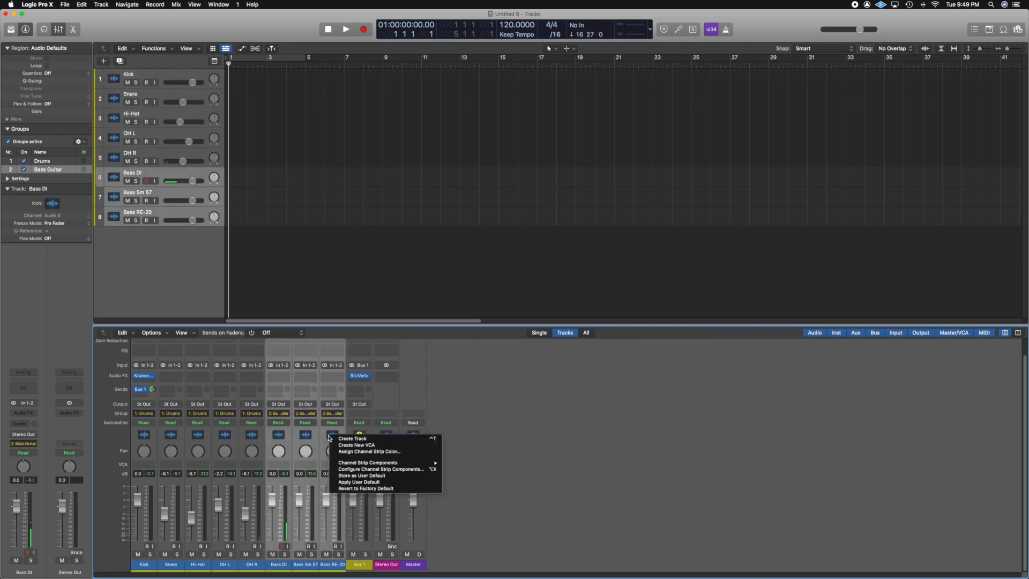
pyautogui.click(356, 445)
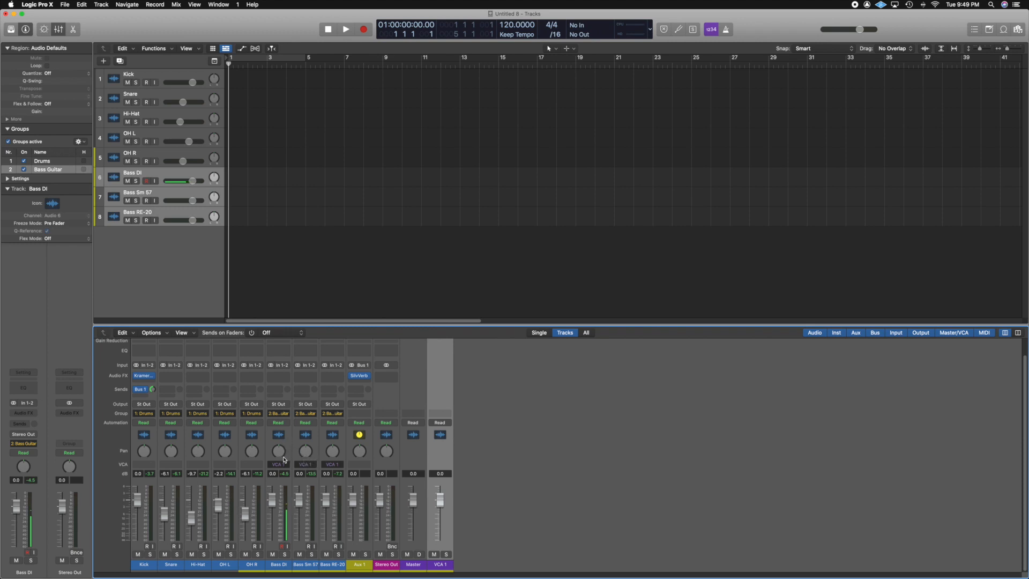
pyautogui.doubleClick(441, 565)
pyautogui.write('DRUM BASS')
pyautogui.press('Return')
# Lower the grouped drum faders, taking Kick to about -2.2 dB, and nudge the Bass Sm 57 fader.
pyautogui.moveTo(141, 502)
pyautogui.mouseDown()
pyautogui.moveTo(135, 531)
pyautogui.moveTo(136, 514)
pyautogui.mouseUp()
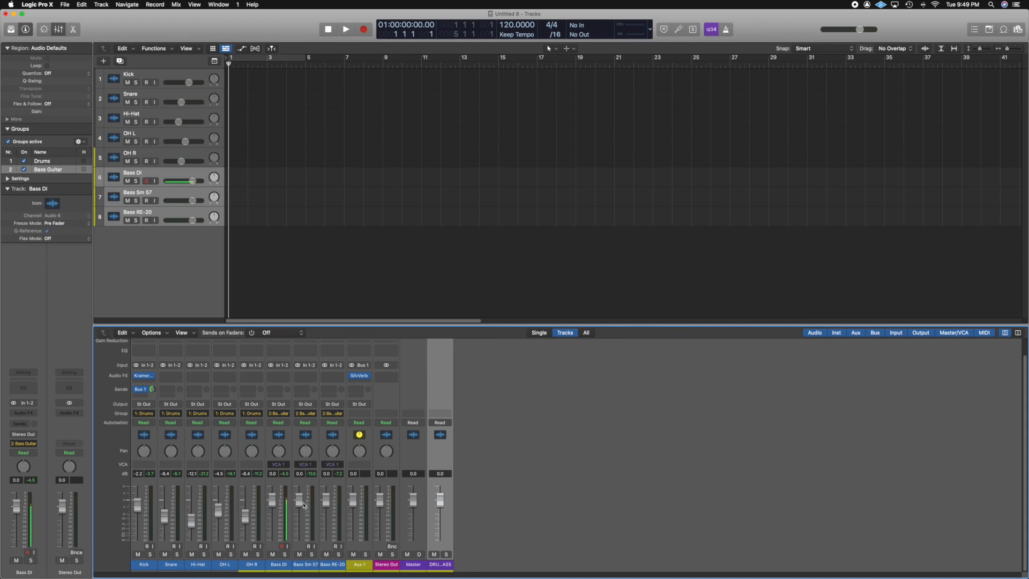
pyautogui.moveTo(304, 504)
pyautogui.mouseDown()
pyautogui.moveTo(301, 530)
pyautogui.moveTo(302, 502)
pyautogui.mouseUp()
# Assign the Kick, Snare, Hi-Hat, OH L and OH R channels to the DRUM/BASS VCA.
pyautogui.click(155, 464)
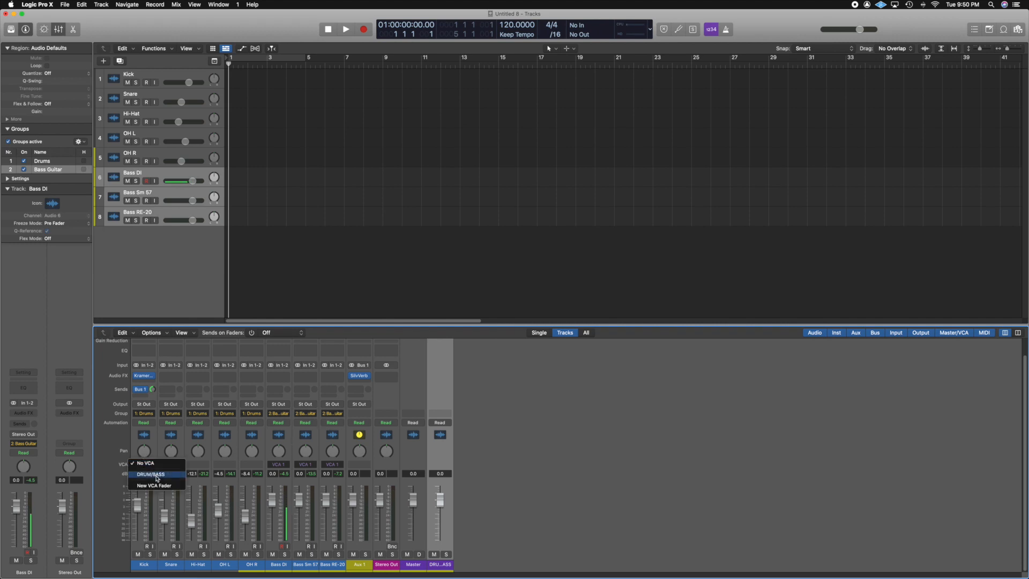
pyautogui.click(154, 473)
pyautogui.click(179, 464)
pyautogui.click(182, 475)
pyautogui.click(206, 464)
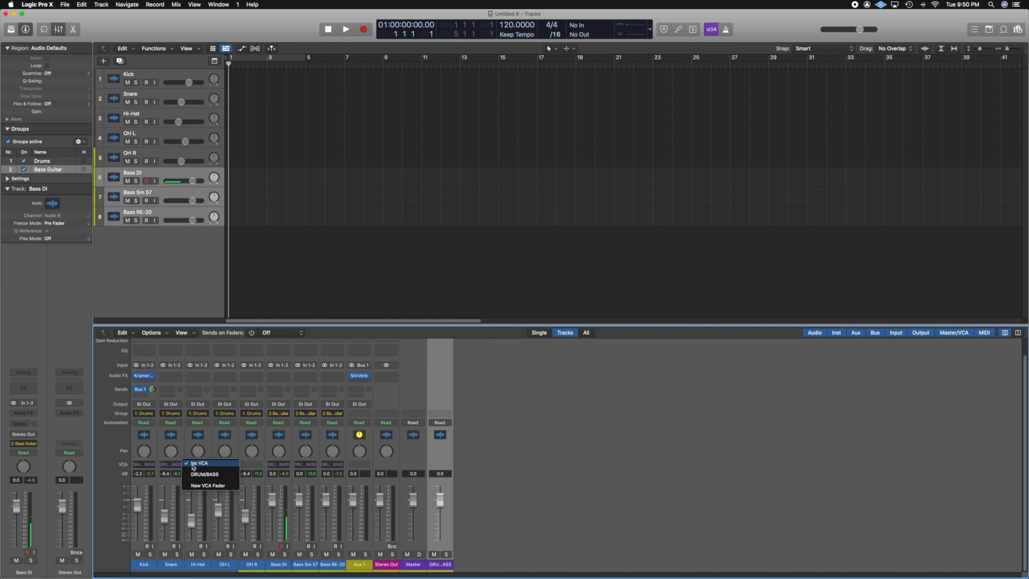
pyautogui.click(210, 474)
pyautogui.click(218, 464)
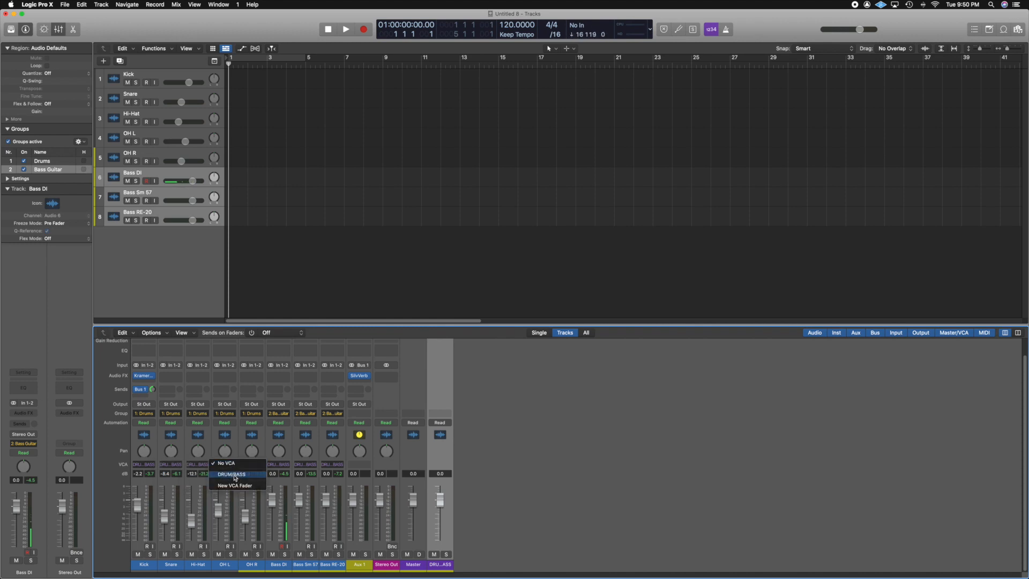
pyautogui.click(235, 474)
pyautogui.click(248, 463)
pyautogui.click(255, 474)
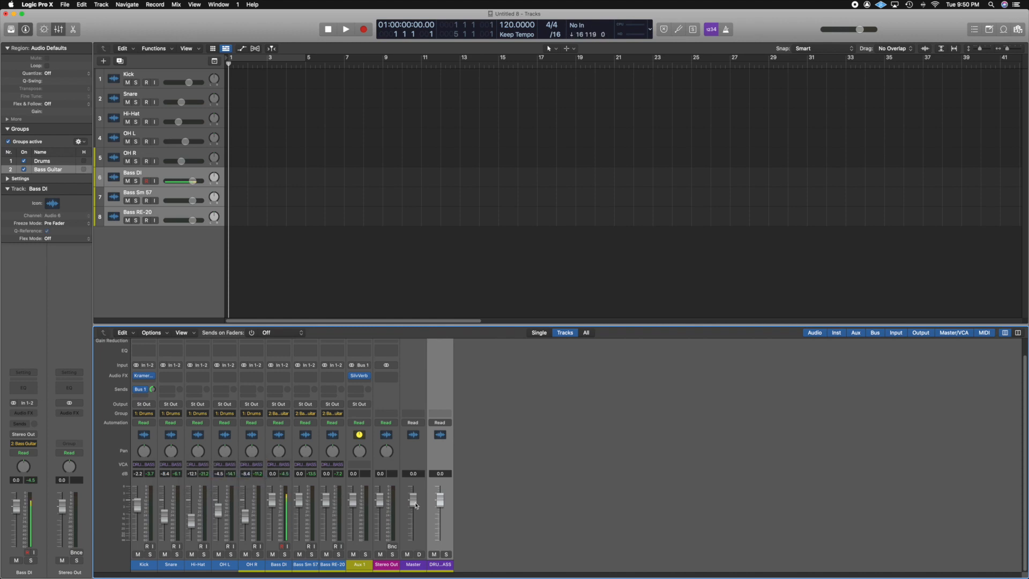
# Lower the DRUM/BASS VCA fader to about -5.7 dB.
pyautogui.moveTo(441, 500); pyautogui.dragTo(440, 515)
pyautogui.moveTo(439, 523)
pyautogui.mouseDown()
pyautogui.moveTo(440, 538)
pyautogui.moveTo(440, 514)
pyautogui.mouseUp()
pyautogui.moveTo(439, 506); pyautogui.dragTo(437, 521)
# Lower the bass group faders to about -2.1 dB and raise the drum group faders slightly.
pyautogui.moveTo(272, 502); pyautogui.dragTo(272, 506)
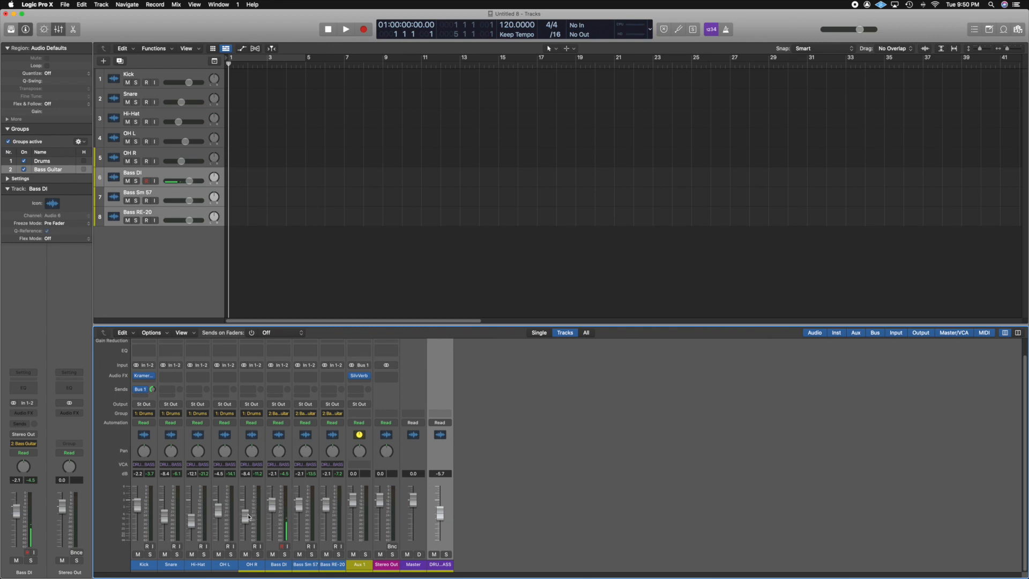
pyautogui.moveTo(247, 517); pyautogui.dragTo(245, 513)
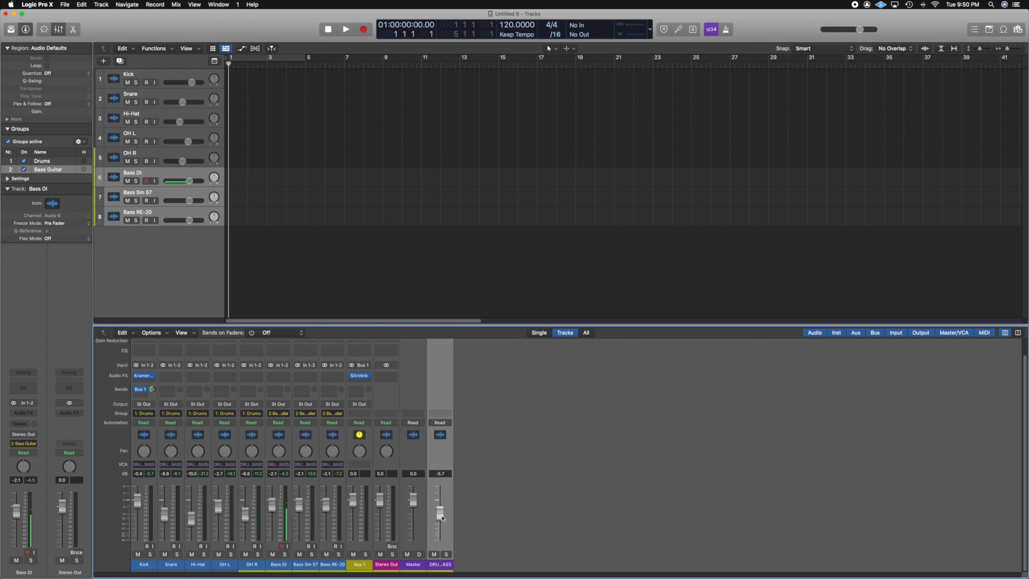
# Reset the DRUM/BASS VCA and Stereo Out faders to 0 dB.
pyautogui.moveTo(441, 516); pyautogui.dragTo(446, 493)
pyautogui.moveTo(380, 501); pyautogui.dragTo(380, 518)
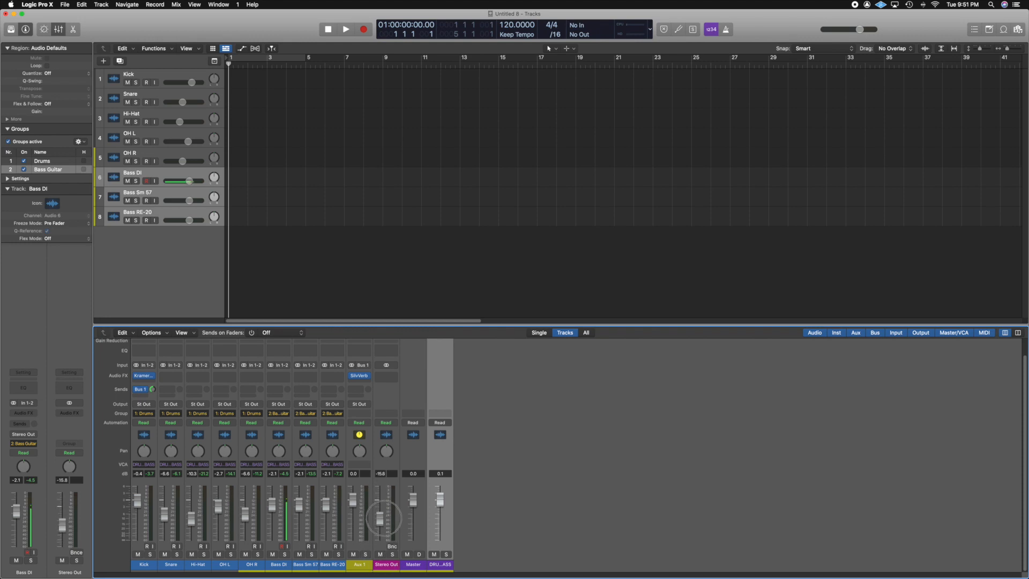
pyautogui.keyDown('alt'); pyautogui.click(380, 516); pyautogui.keyUp('alt')
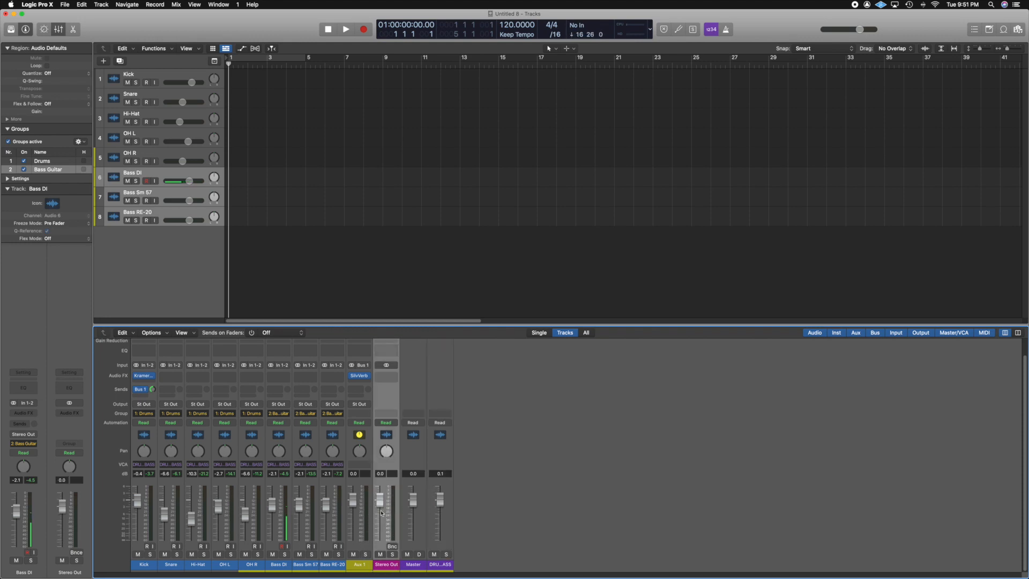
pyautogui.moveTo(448, 492)
pyautogui.mouseDown()
pyautogui.moveTo(438, 494)
pyautogui.moveTo(443, 541)
pyautogui.moveTo(440, 497)
pyautogui.mouseUp()
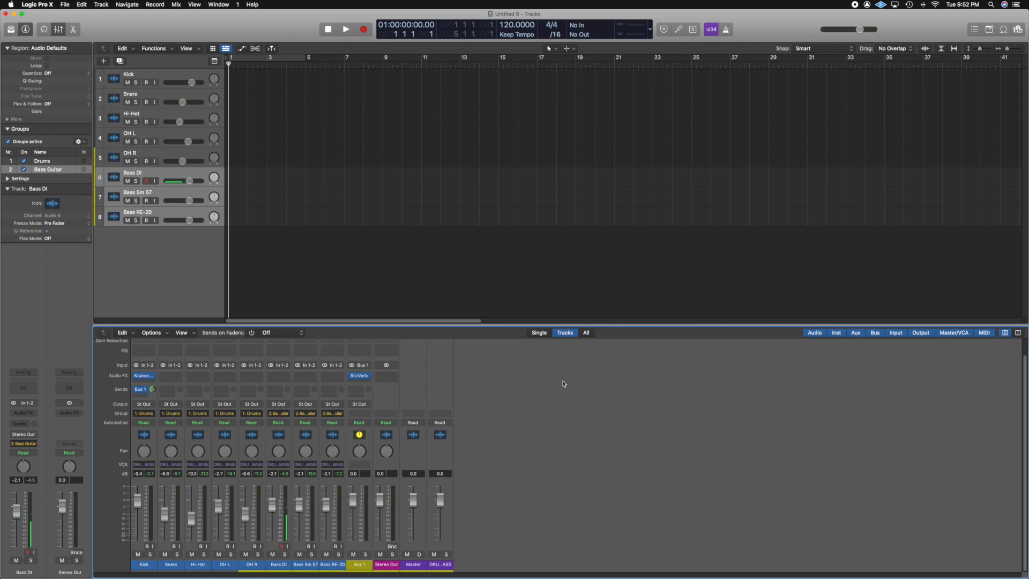
# Toggle the mixer's display of output and input channel strips.
pyautogui.click(919, 333)
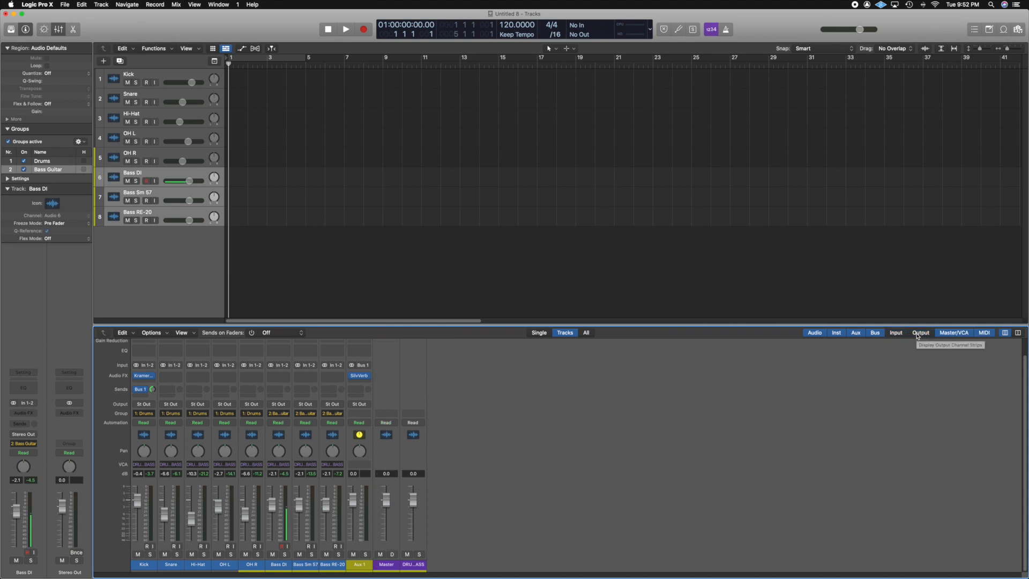
pyautogui.click(920, 333)
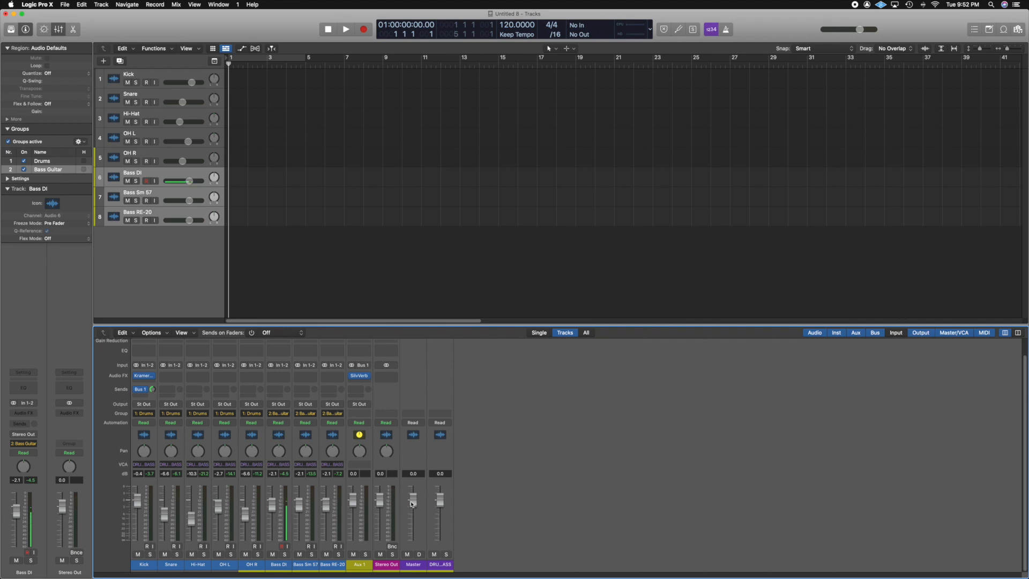
pyautogui.moveTo(412, 499)
pyautogui.mouseDown()
pyautogui.moveTo(414, 541)
pyautogui.moveTo(417, 500)
pyautogui.mouseUp()
pyautogui.click(896, 332)
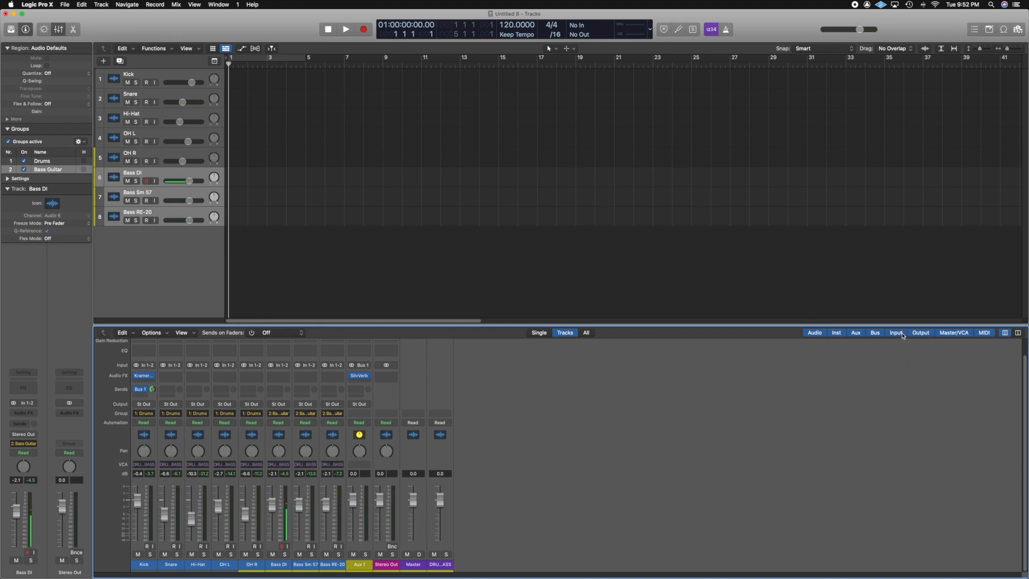